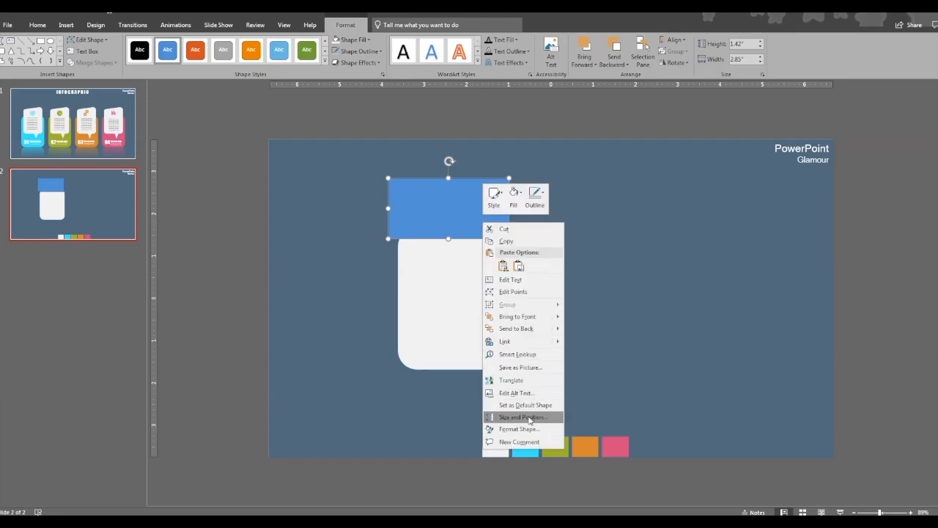
Set the blue rectangle's fill transparency to 80% in its shape formatting.
click(529, 429)
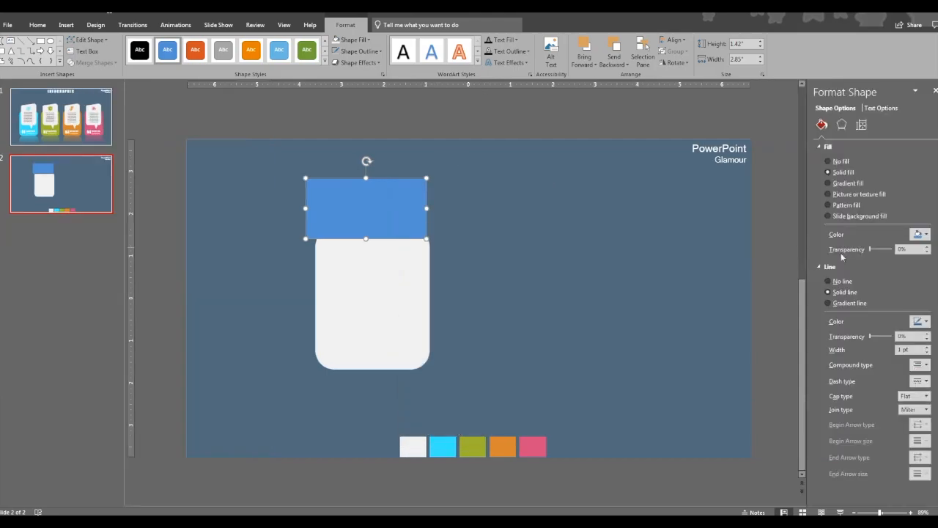
click(843, 254)
text(80)
key(Return)
key(ctrl+z)
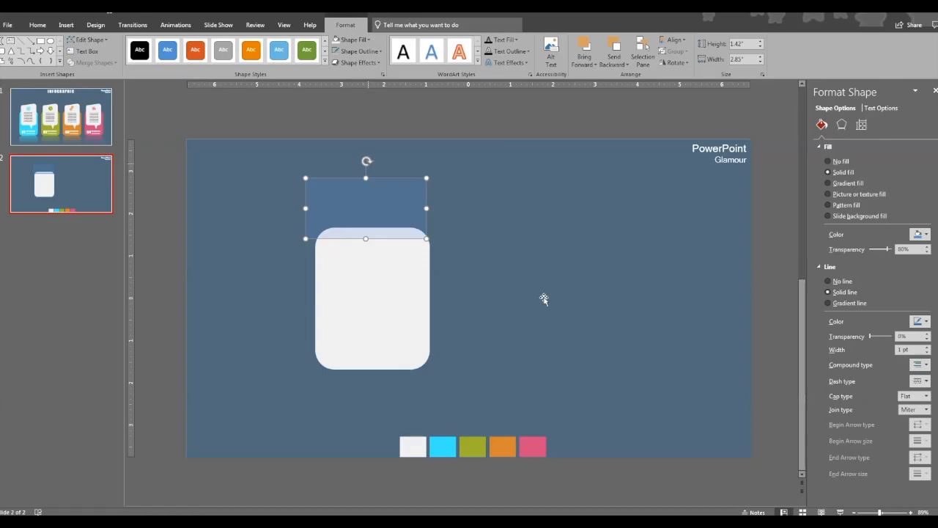
Tilt the blue rectangle slightly counterclockwise, resize it and lay its lower edge across the white shape's top so it slopes down to the left.
click(887, 512)
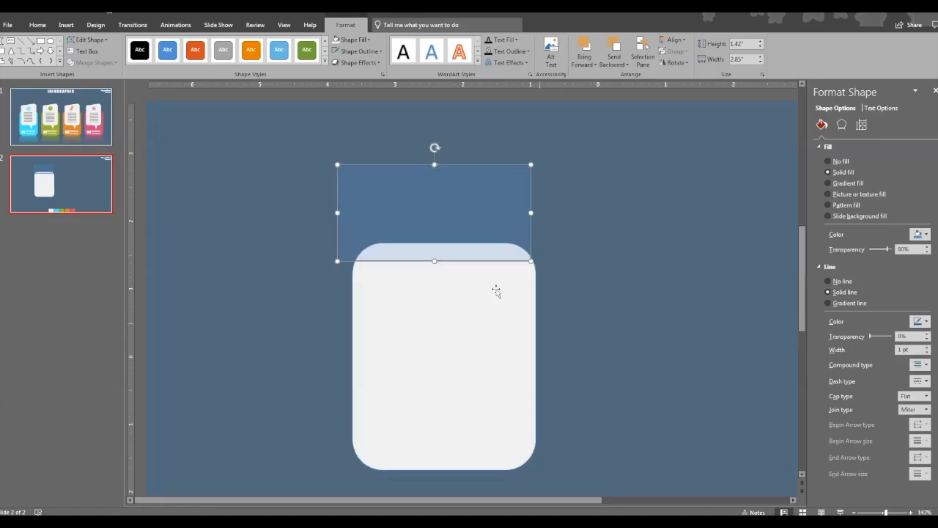
drag(433, 146, 414, 152)
drag(431, 201, 406, 204)
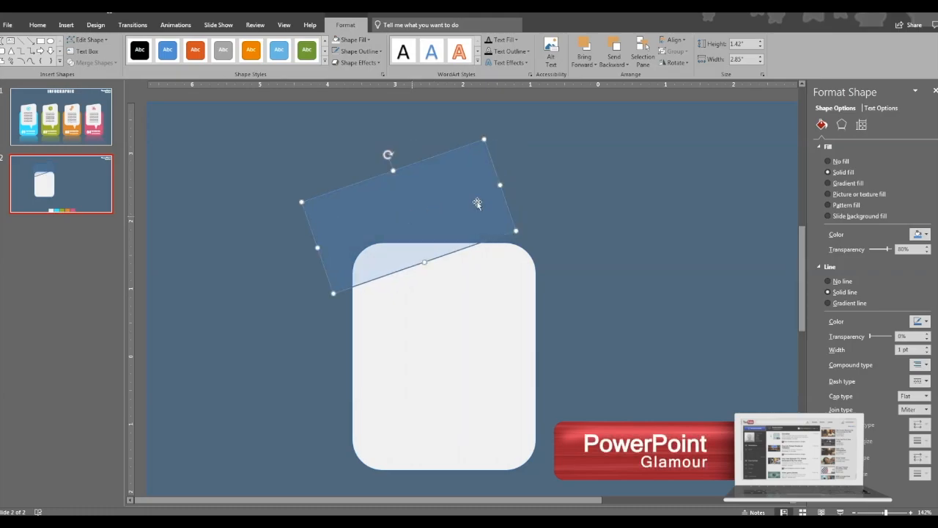
drag(502, 184, 433, 227)
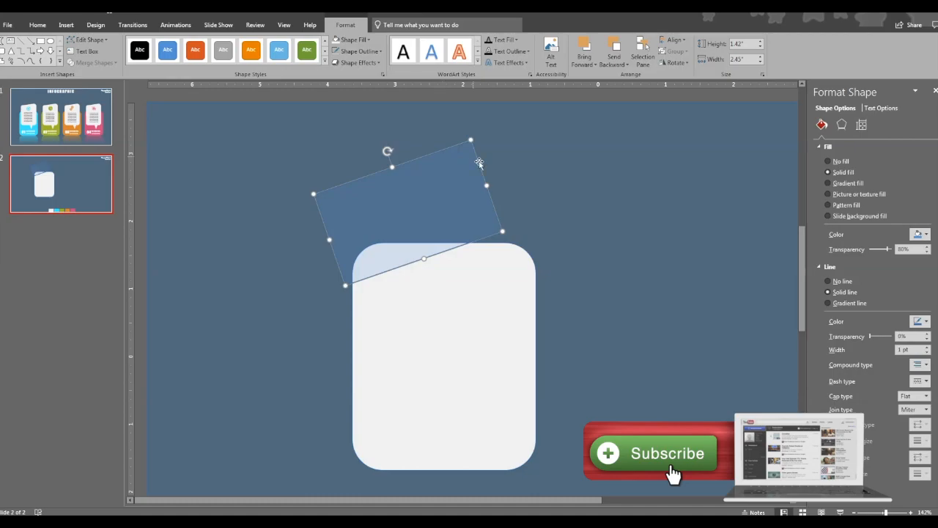
drag(487, 186, 468, 185)
drag(402, 159, 410, 157)
drag(411, 239, 410, 231)
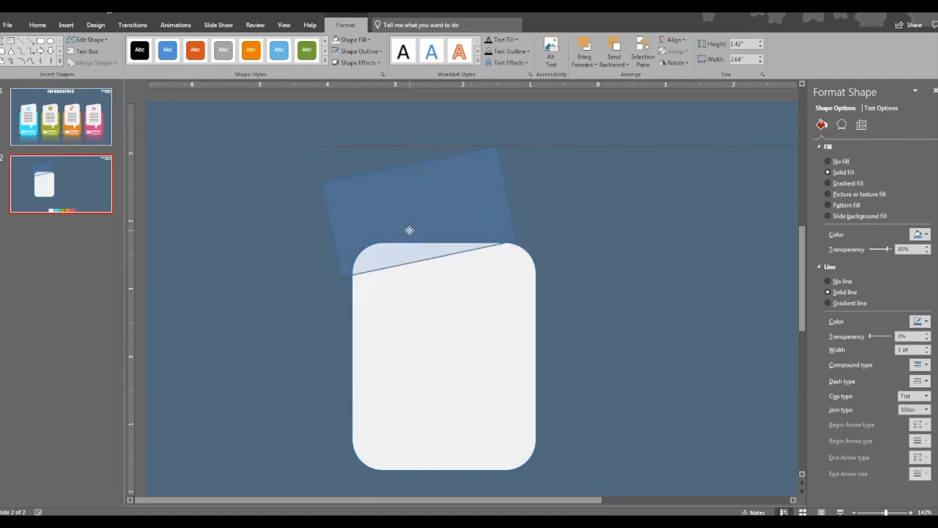
drag(410, 230, 411, 232)
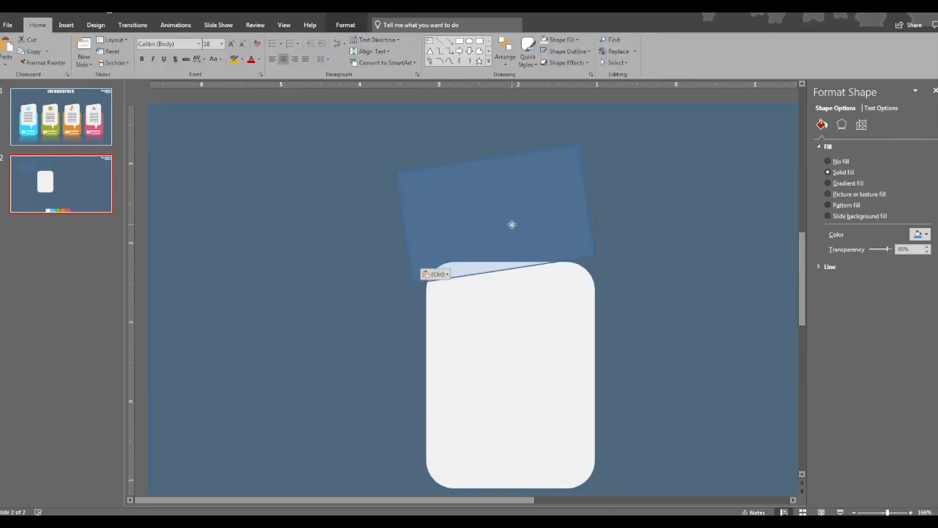
drag(511, 224, 511, 227)
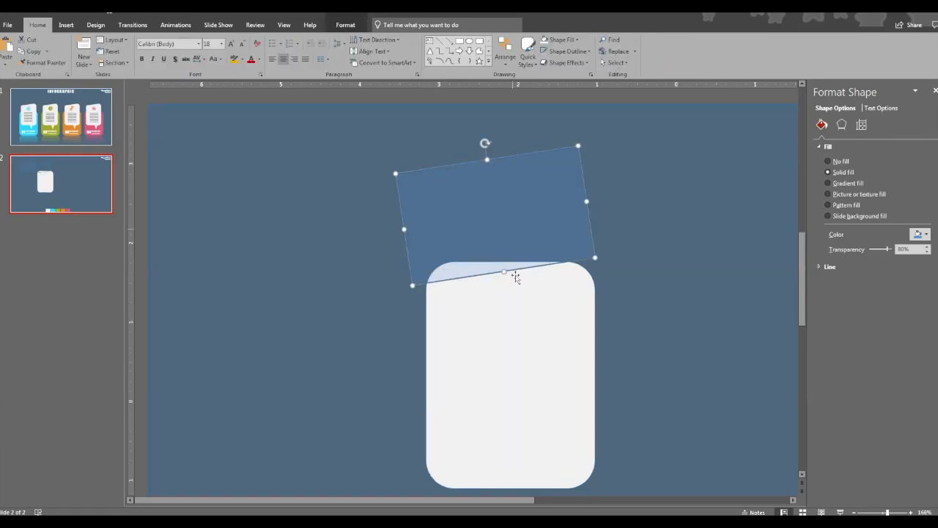
Subtract the tilted rectangle from the white rounded shape, then move the resulting card up and to the left on the slide.
click(557, 388)
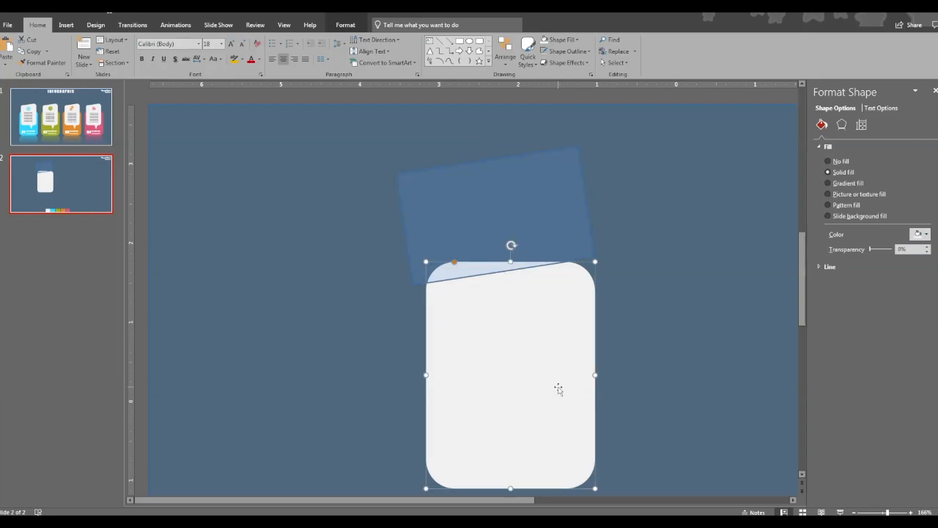
shift+click(505, 218)
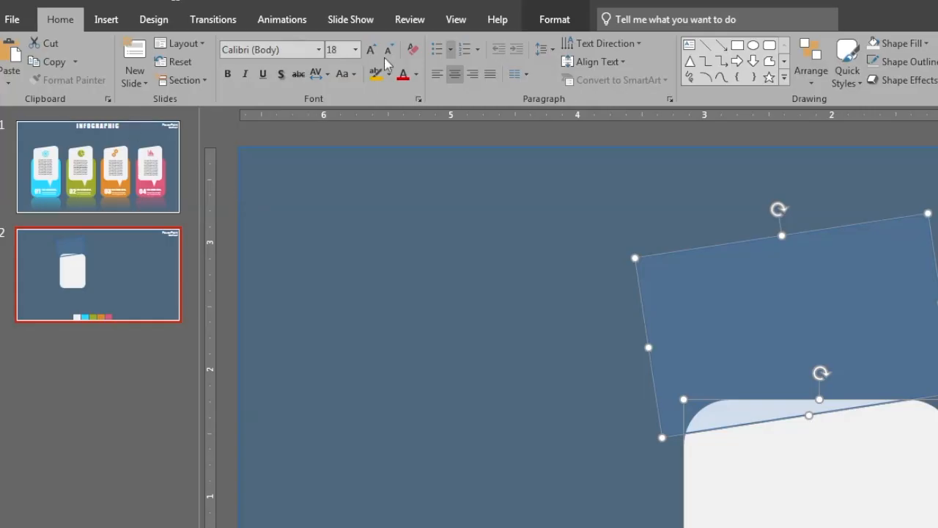
click(565, 28)
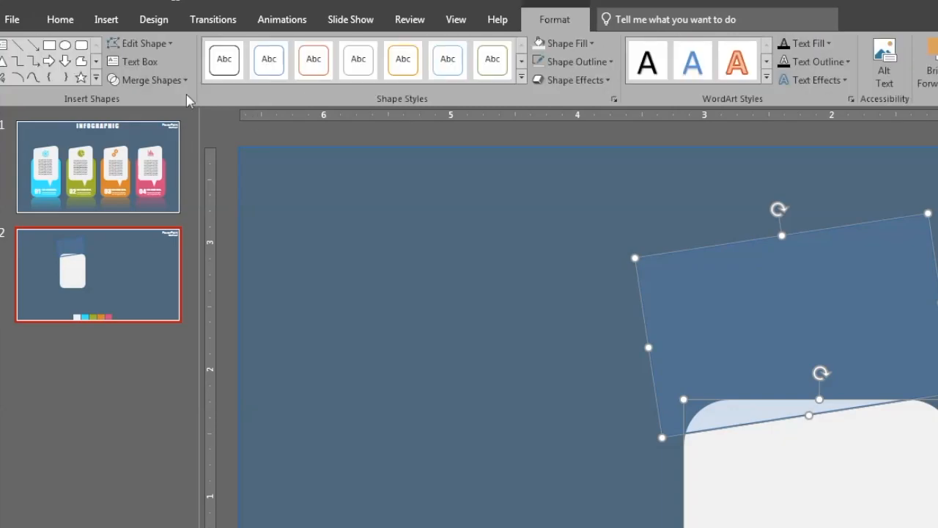
click(186, 84)
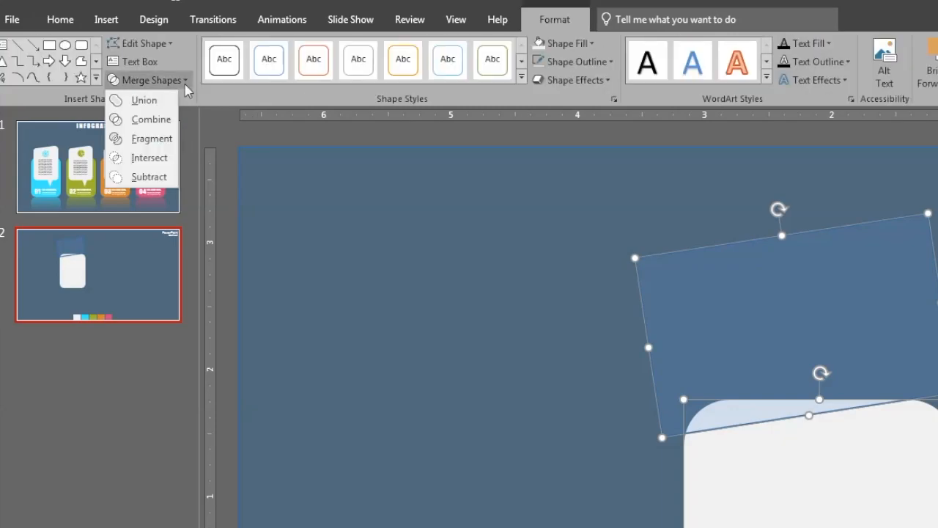
click(149, 177)
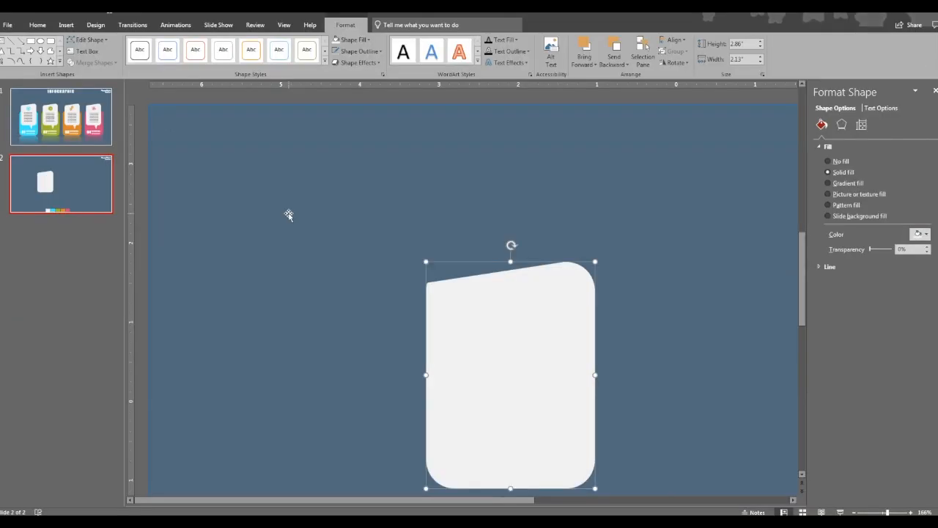
click(289, 214)
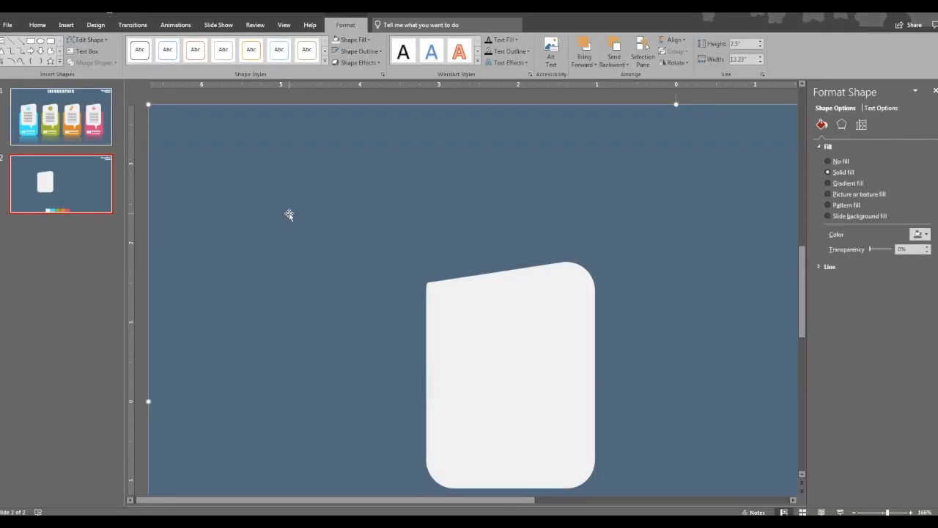
drag(539, 320, 476, 260)
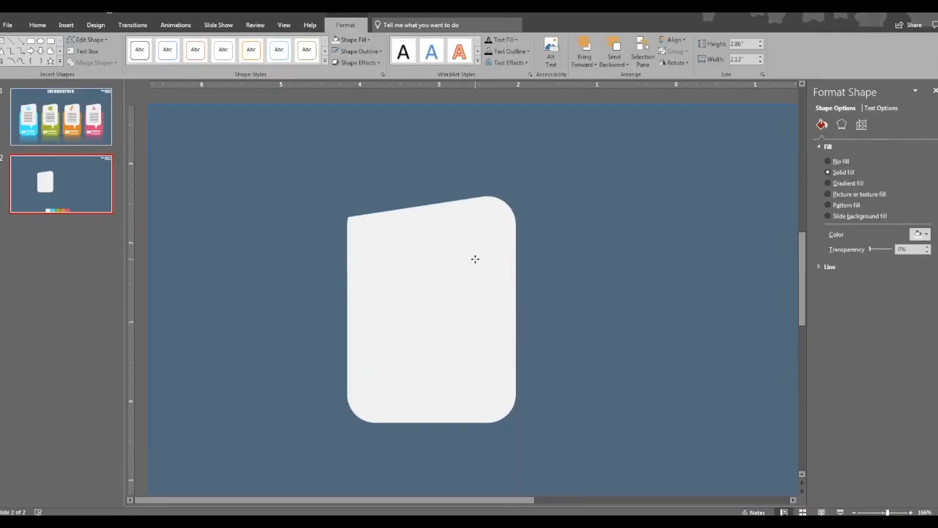
click(192, 191)
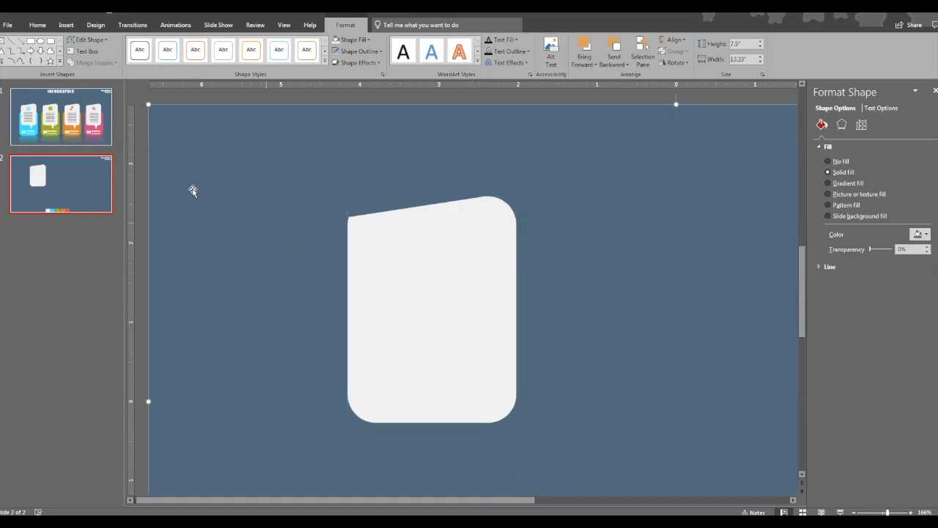
Insert a moon shape about 0.41" by 0.25", rotate it clockwise and place it over the card's sharp top-left corner.
click(69, 26)
click(66, 25)
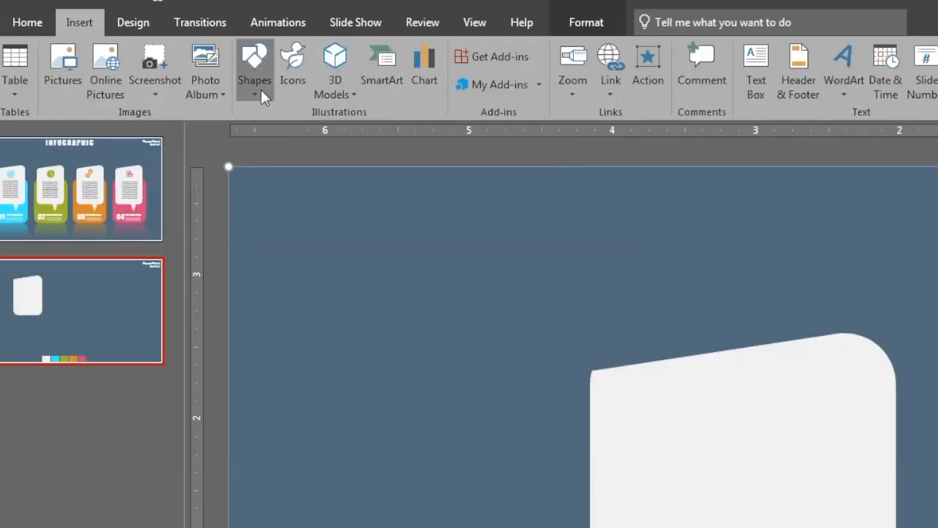
click(167, 65)
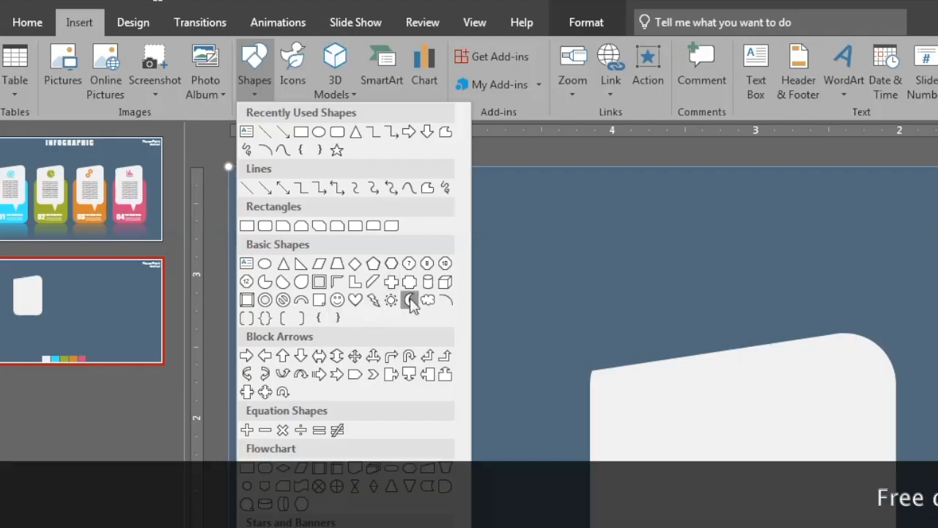
click(338, 318)
drag(487, 339, 495, 374)
drag(476, 283, 512, 297)
drag(478, 338, 579, 333)
drag(342, 196, 366, 205)
drag(345, 237, 348, 231)
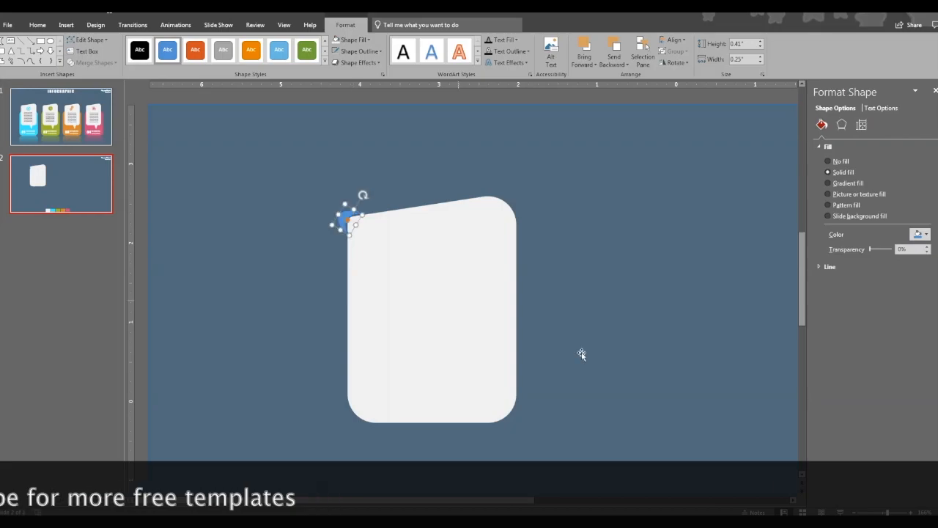
Resize and reposition the moon so its inner curve follows the card's top-left corner more closely.
scroll(739, 459, up, 2)
click(409, 281)
click(403, 257)
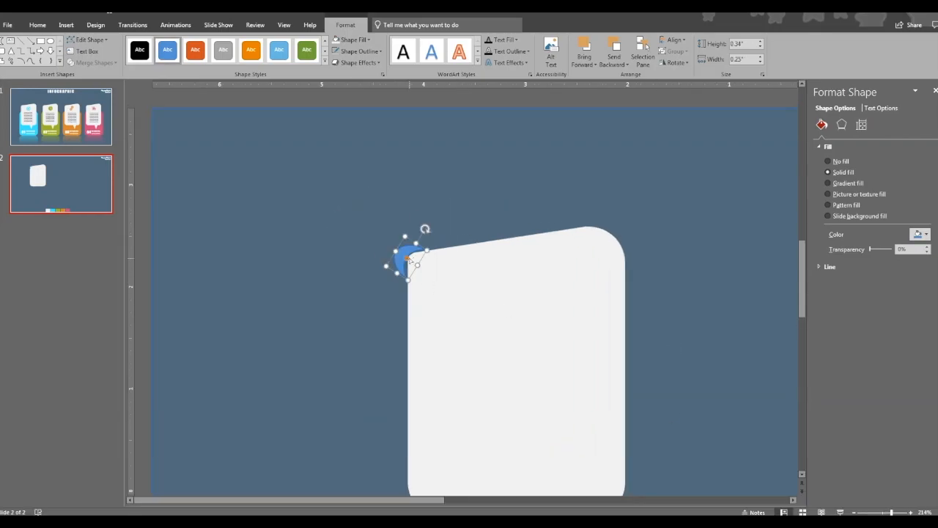
drag(401, 254, 405, 261)
drag(402, 279, 399, 256)
Set the moon shape's fill transparency to 80%.
click(457, 225)
click(413, 254)
click(887, 250)
click(363, 307)
Fit the moon's inner curve to the card's top and left edges, at a size of about 0.46" by 0.23".
click(400, 277)
click(419, 269)
drag(424, 240, 423, 242)
click(338, 277)
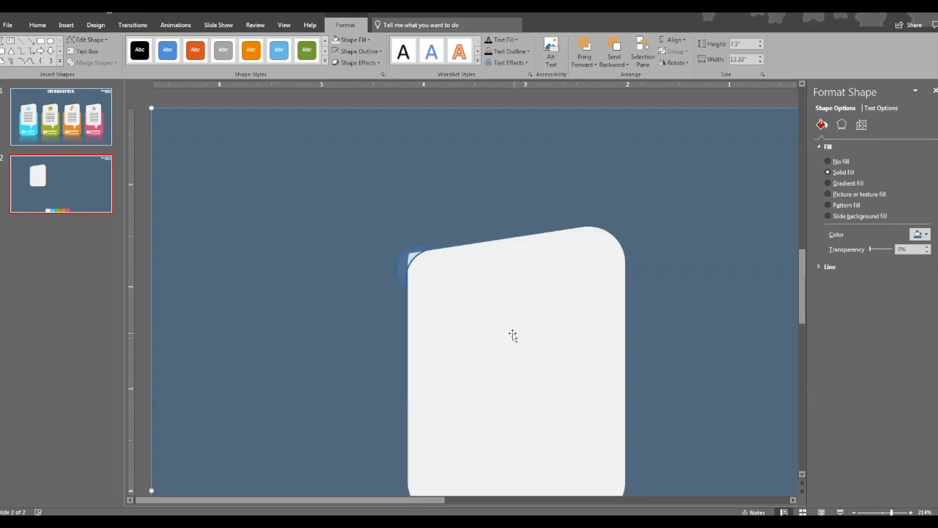
click(409, 276)
drag(395, 285, 397, 283)
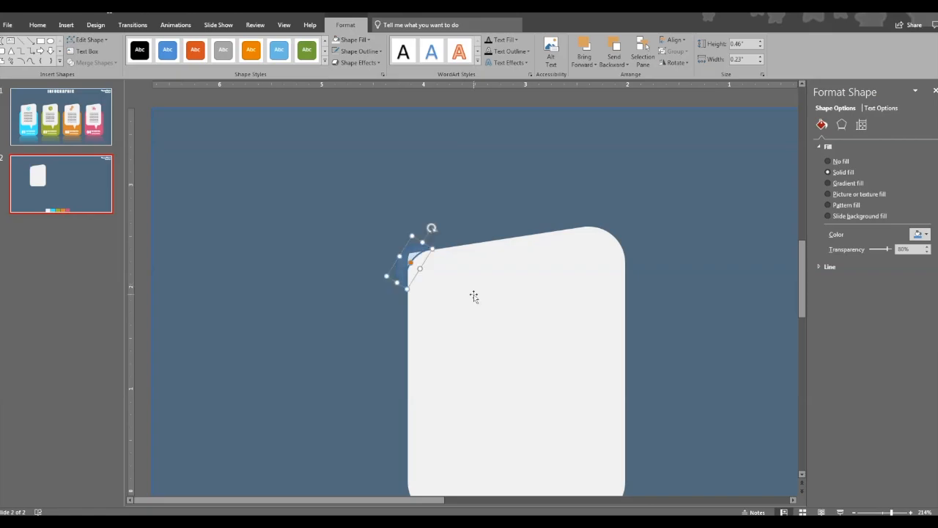
Subtract the moon from the white card to round its top-left corner.
click(473, 294)
shift+click(396, 271)
shift+click(397, 271)
shift+click(398, 270)
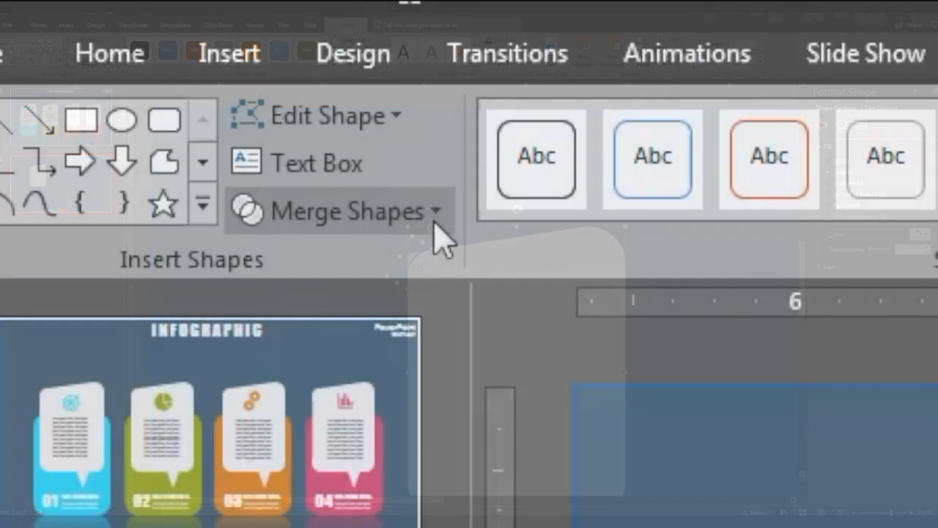
click(115, 65)
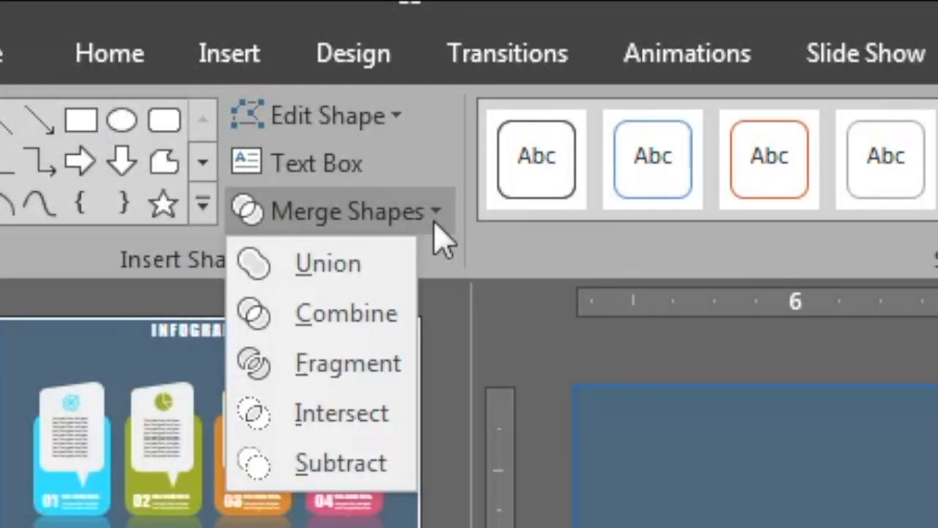
click(369, 469)
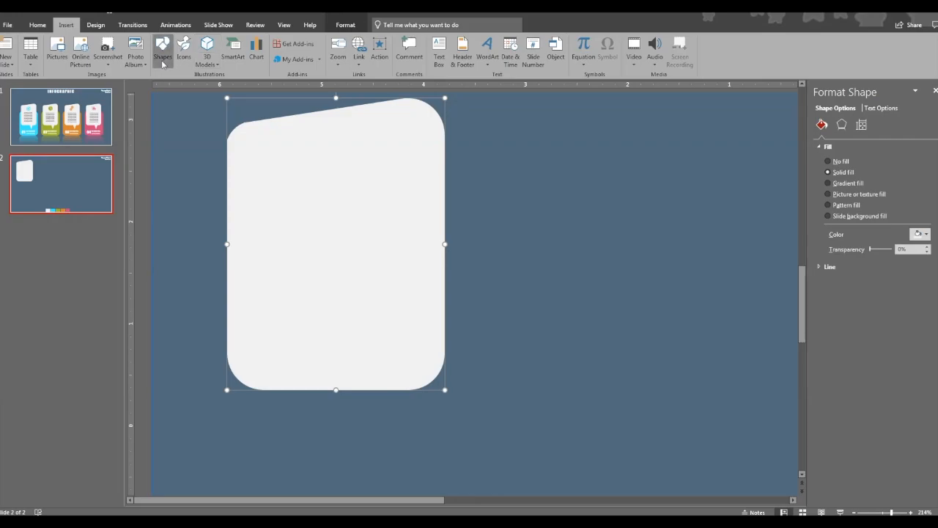
Insert an isosceles triangle about 0.61" high and 0.38" wide, turn it upside down and attach it beneath the card's bottom edge, right of centre.
click(162, 57)
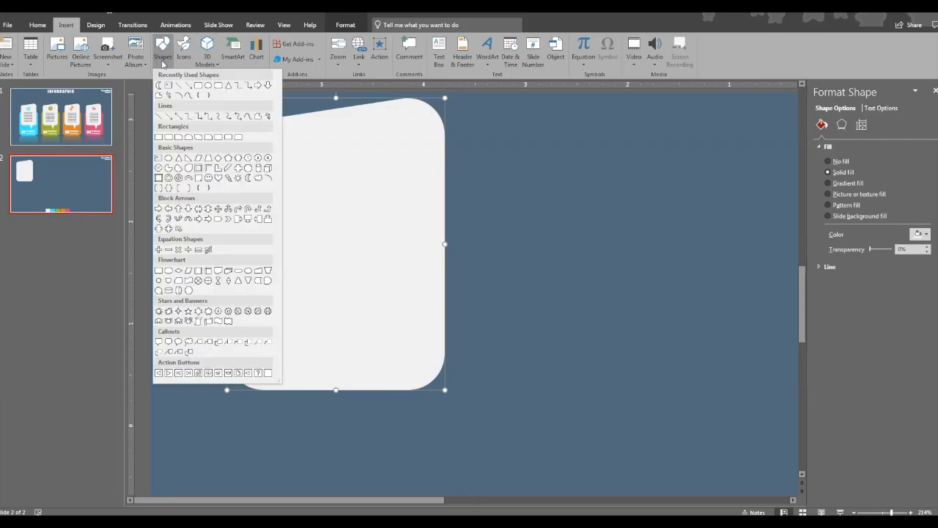
click(178, 158)
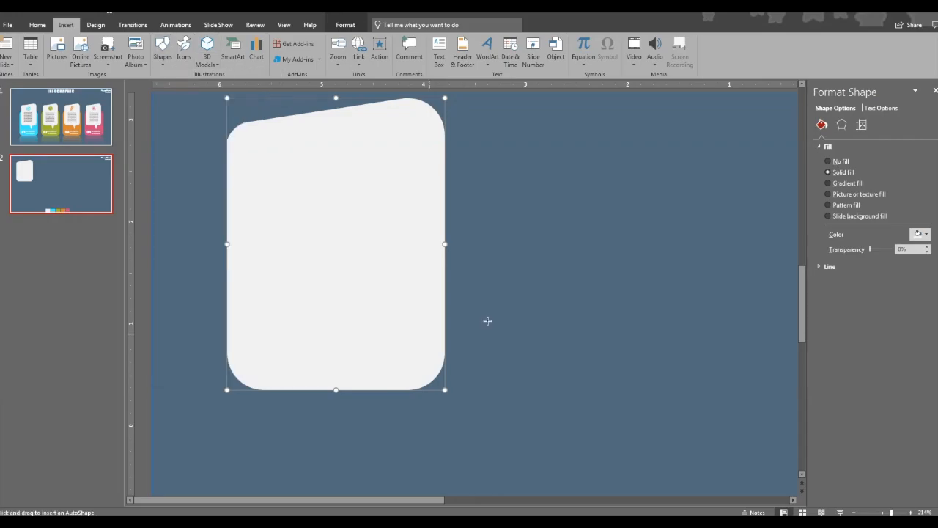
drag(493, 324, 528, 380)
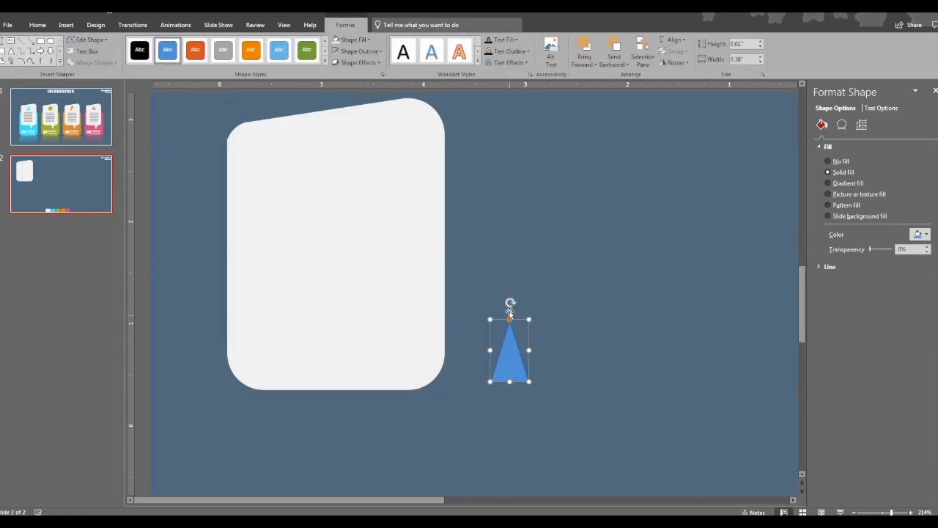
drag(510, 301, 507, 418)
drag(510, 349, 391, 421)
click(480, 418)
Enlarge the downward-pointing triangle to about 0.83" high and 0.47" wide, keeping it against the card's bottom edge.
scroll(479, 420, down, 1)
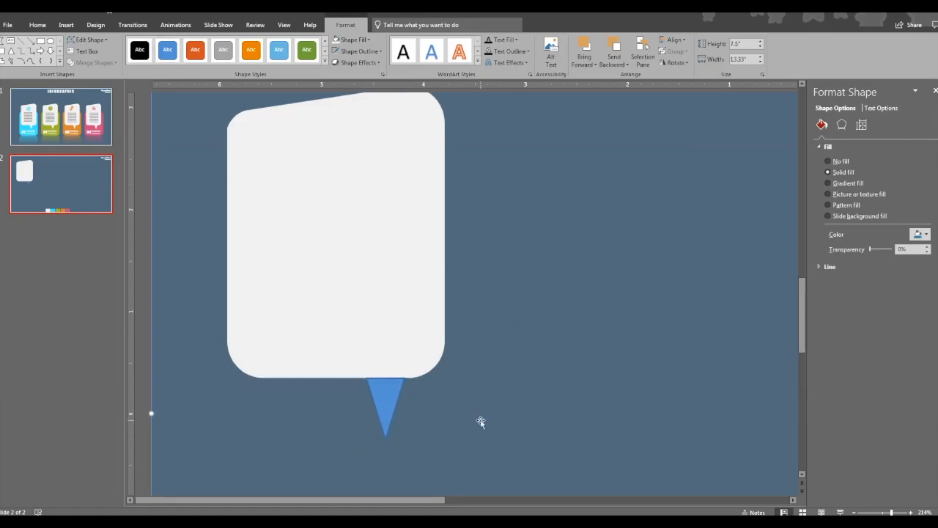
click(389, 407)
drag(403, 440, 413, 463)
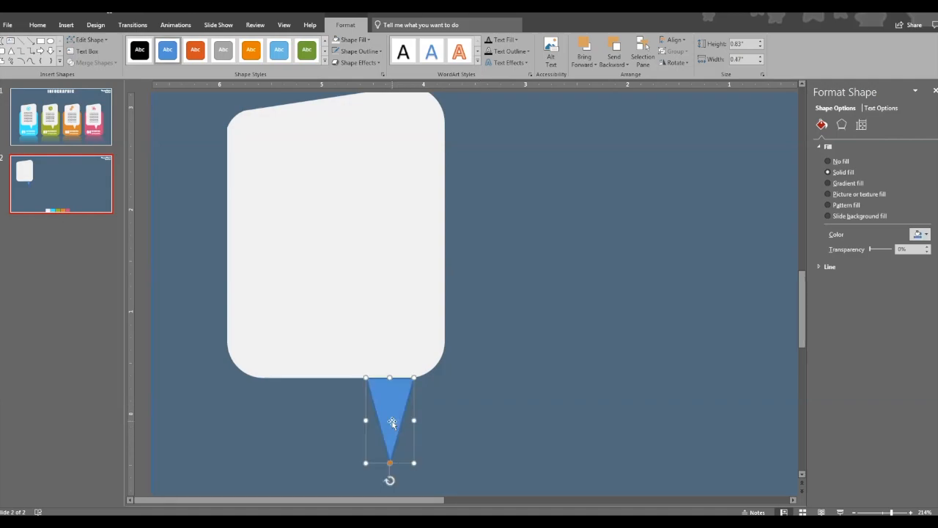
click(415, 412)
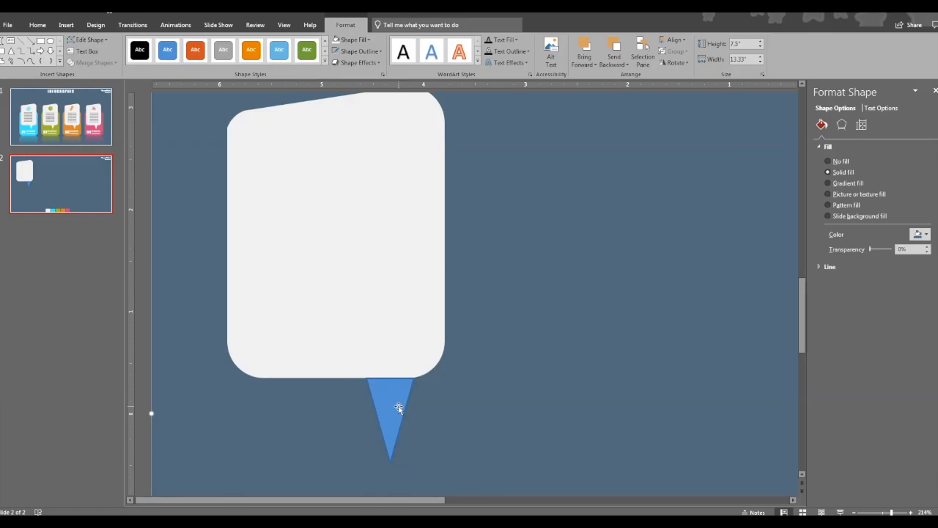
Fill the triangle with the same off-white colour as the card.
click(398, 407)
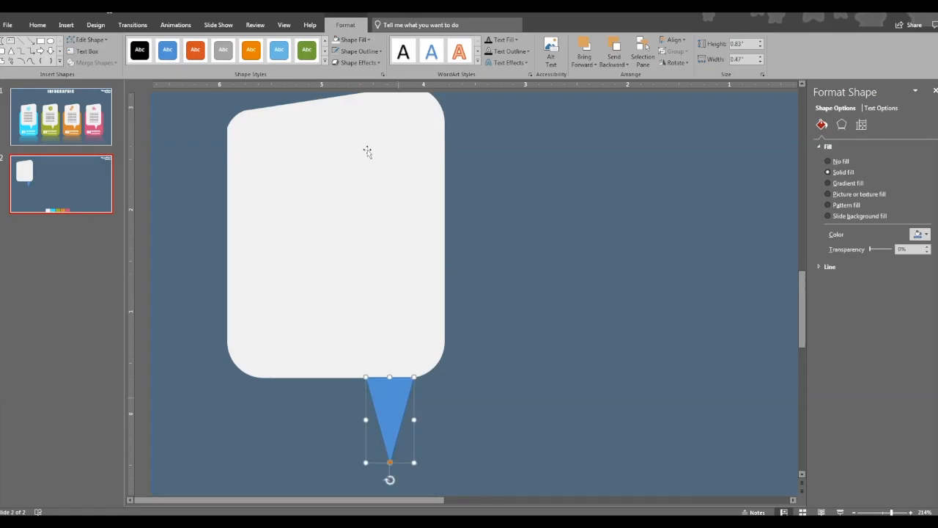
click(370, 40)
click(362, 172)
click(351, 234)
click(504, 274)
Merge the card and the triangle into one speech-bubble shape with Union.
click(392, 324)
shift+click(390, 407)
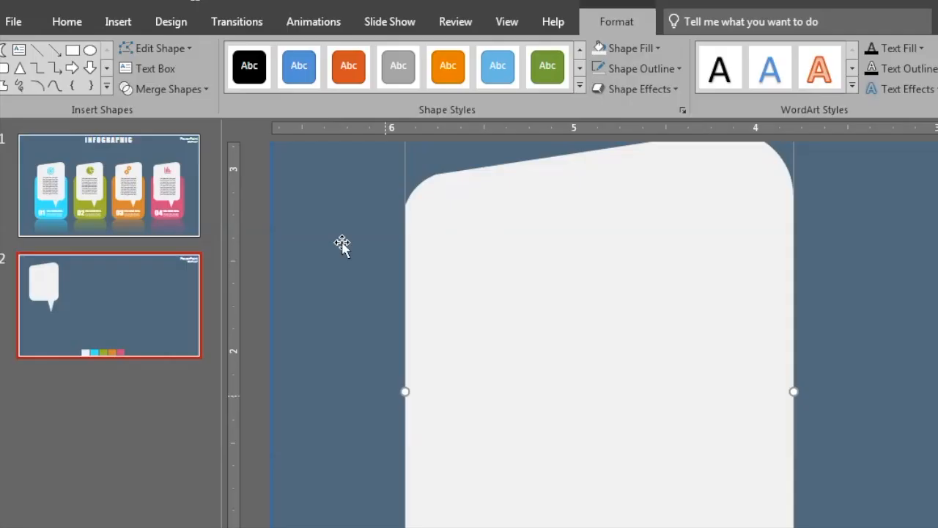
click(203, 88)
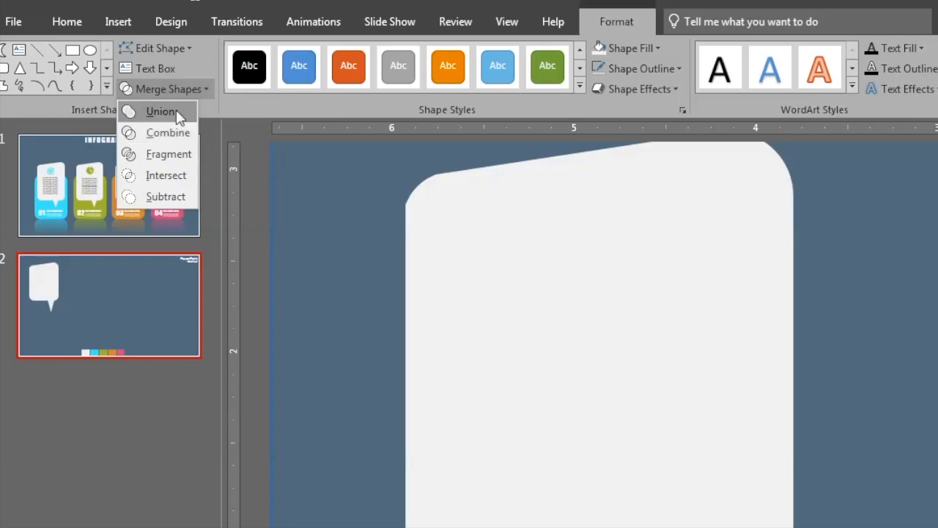
click(161, 111)
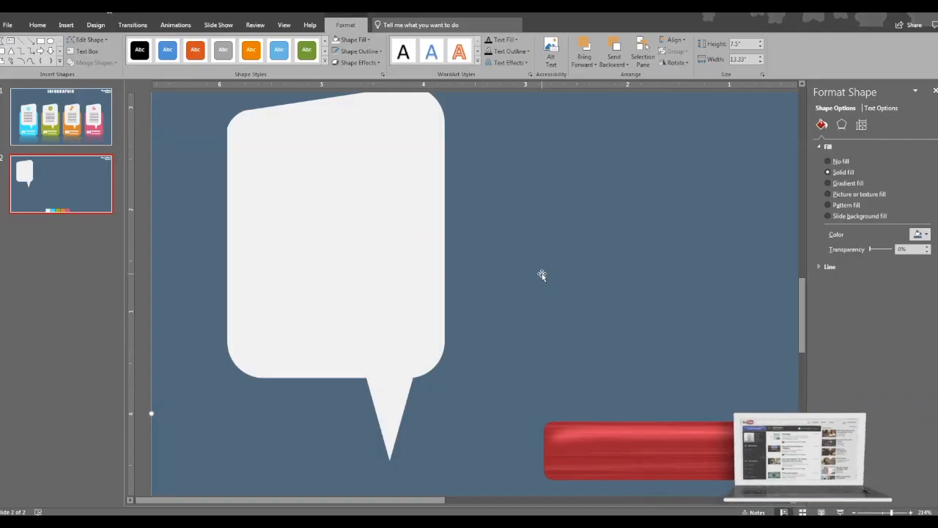
Insert a rounded rectangle and position it centred over the lower part of the white speech bubble, extending below its pointer.
scroll(526, 291, up, 1)
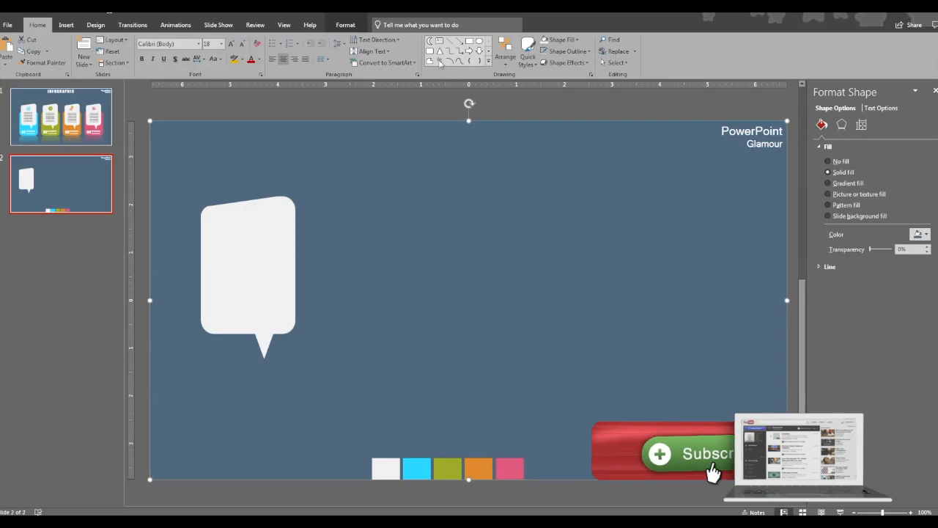
click(434, 57)
mouse_move(328, 233)
mouse_down()
mouse_move(427, 360)
mouse_move(440, 404)
mouse_move(442, 396)
mouse_up()
drag(362, 335, 247, 337)
Bring the white speech bubble in front of the blue rounded rectangle.
click(266, 216)
right_click(268, 220)
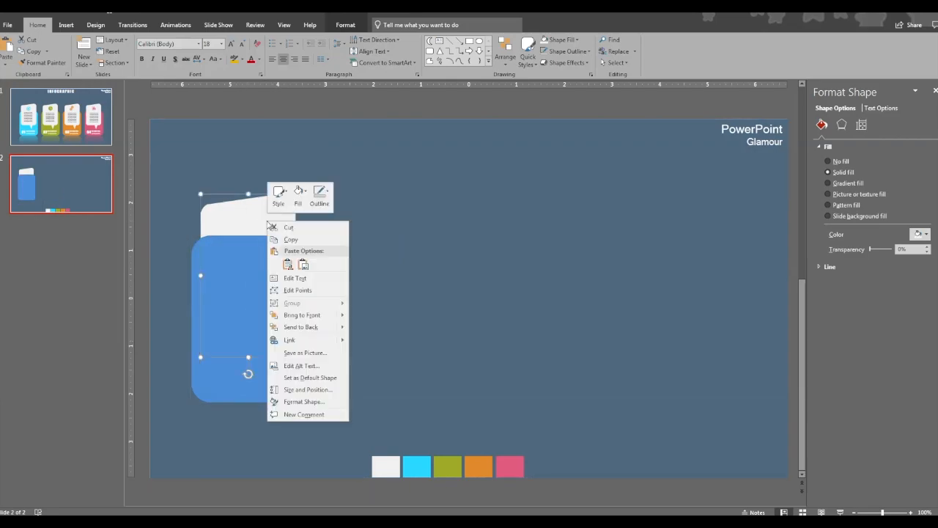
click(297, 316)
click(371, 312)
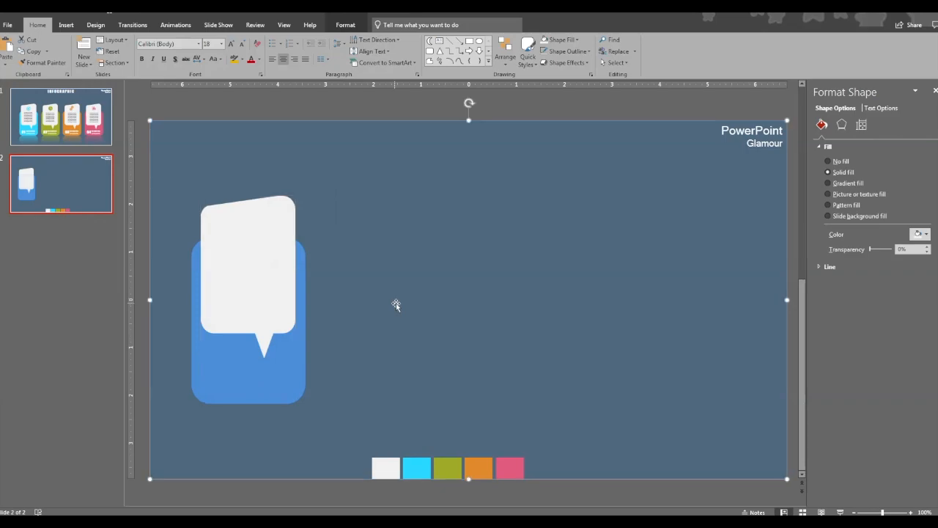
Shorten the blue rounded rectangle from its bottom edge, keeping it just below the speech bubble's pointer.
click(276, 392)
drag(249, 402, 250, 382)
click(356, 337)
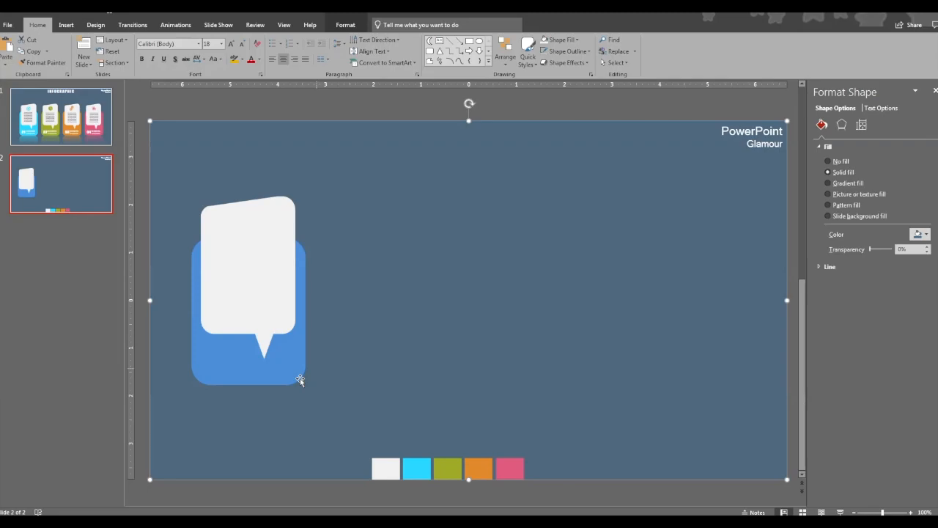
Fill the rounded rectangle with the cyan sampled from the palette swatch using the Eyedropper.
click(235, 371)
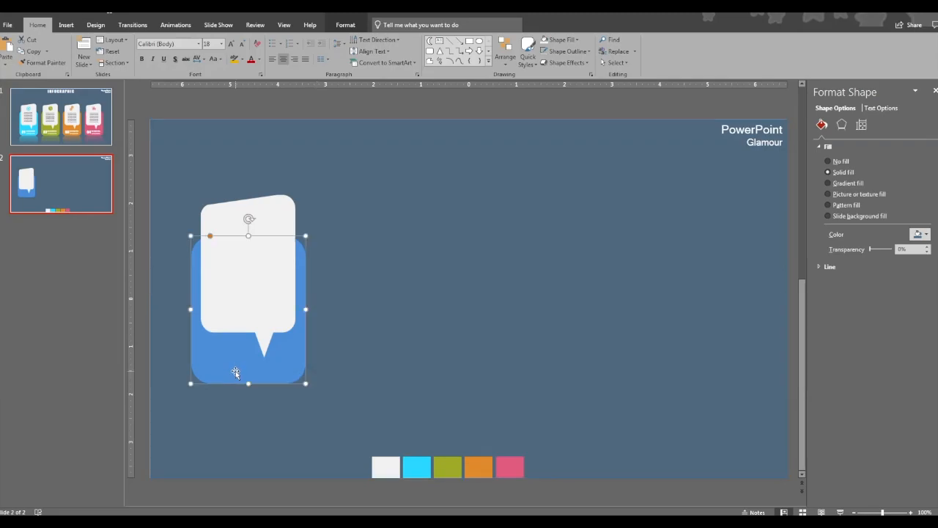
click(579, 40)
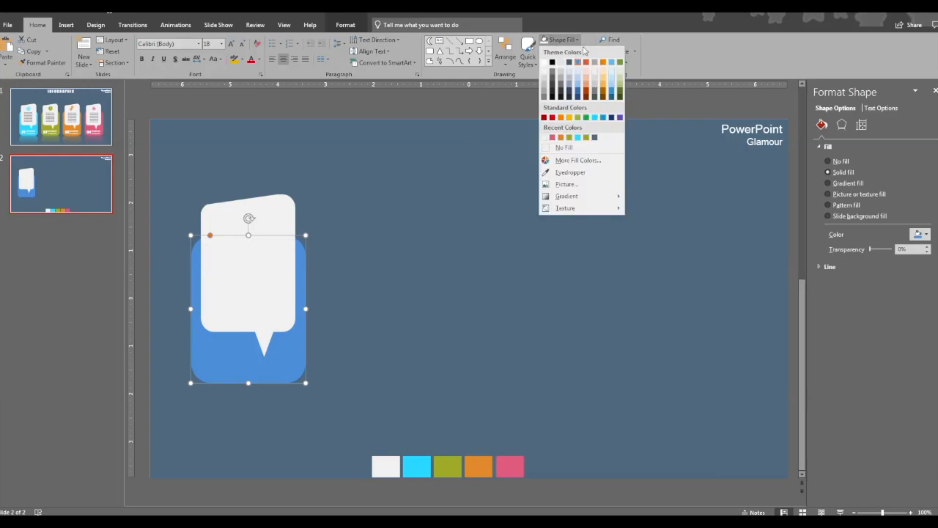
click(571, 172)
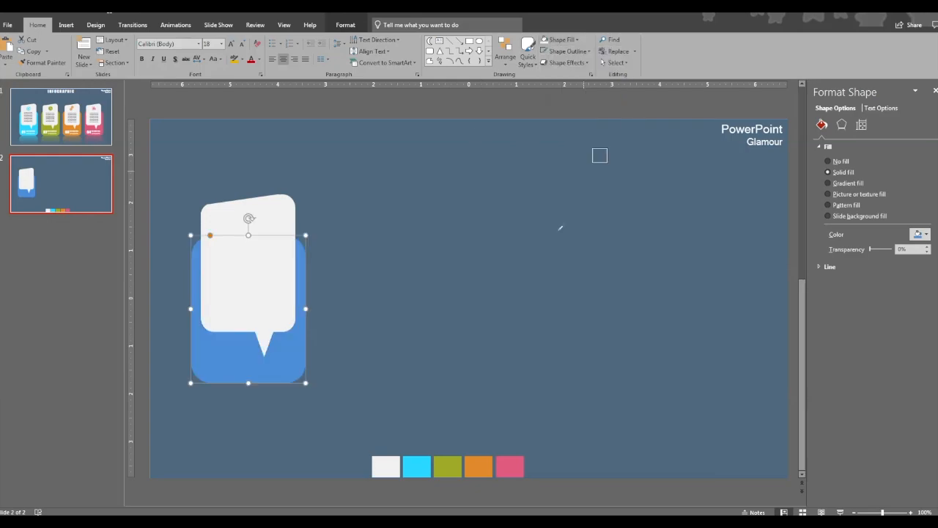
click(423, 462)
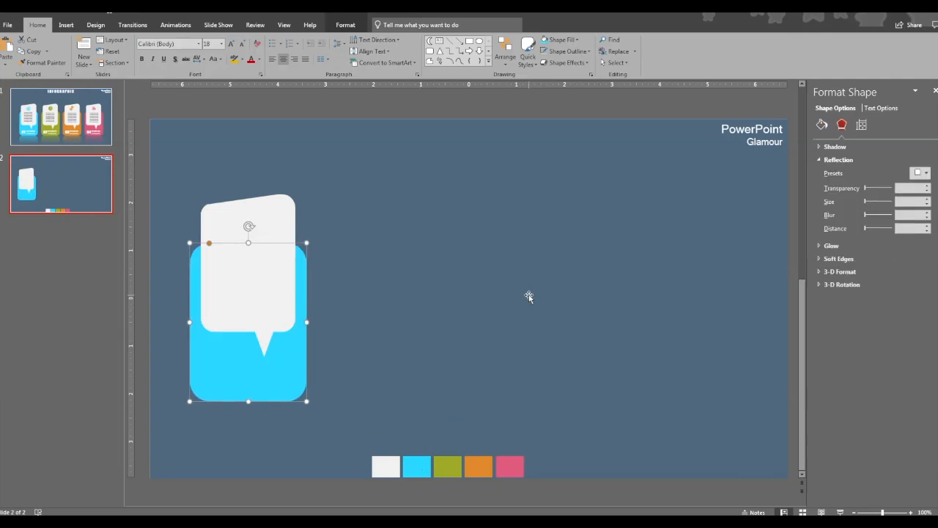
Apply the Tight Reflection: Touching preset to the cyan rounded rectangle.
click(530, 286)
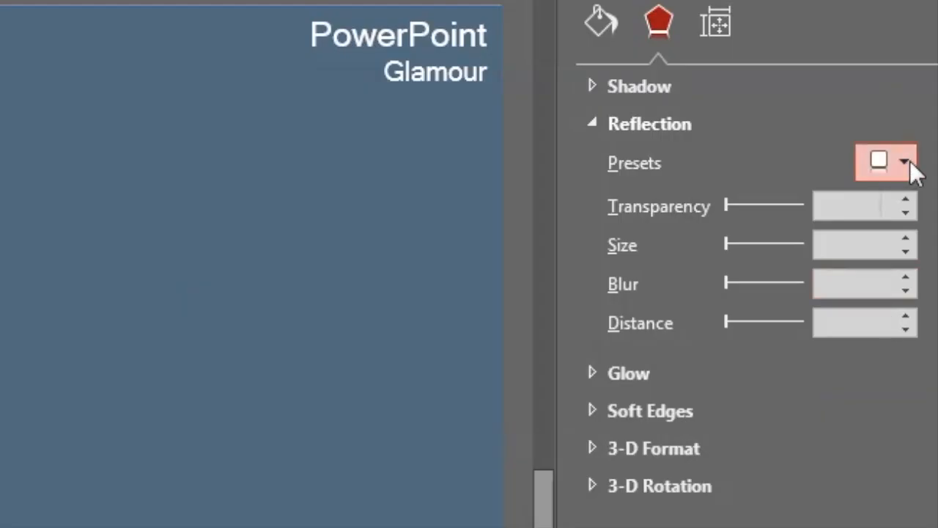
click(909, 161)
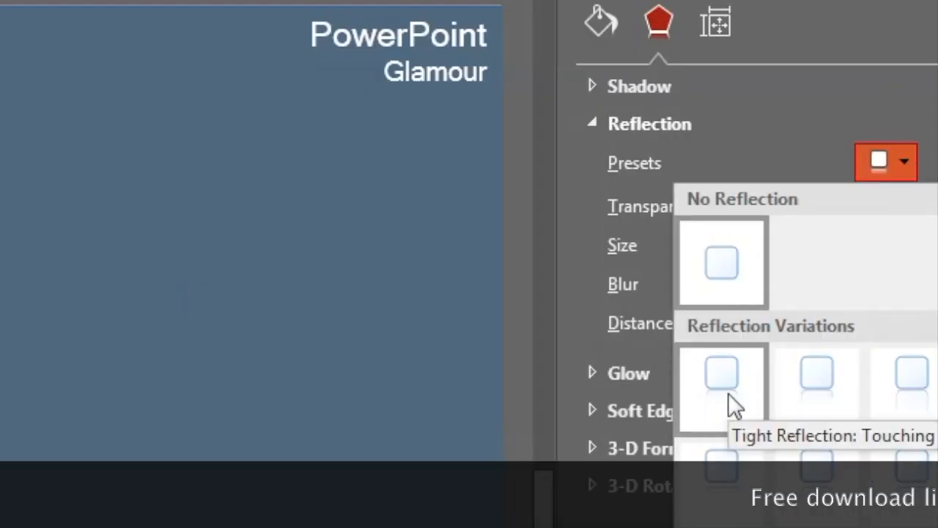
click(728, 393)
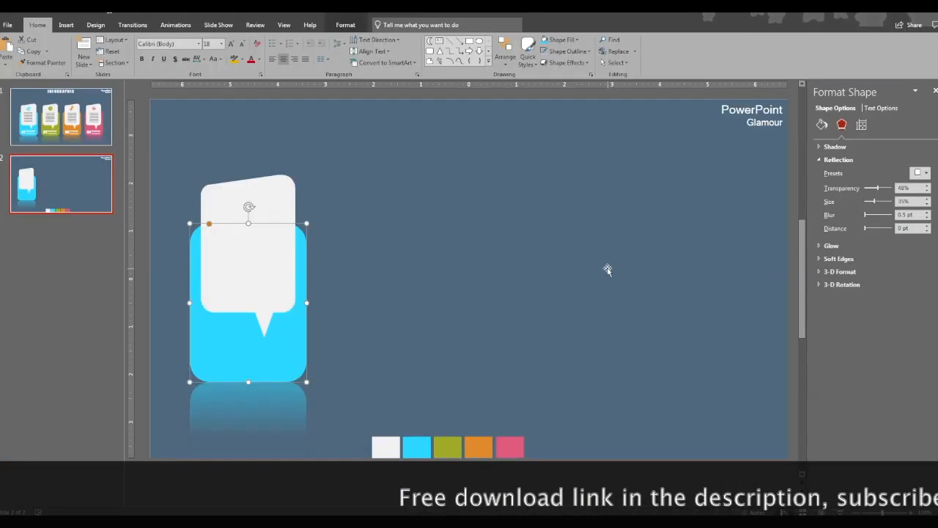
click(547, 276)
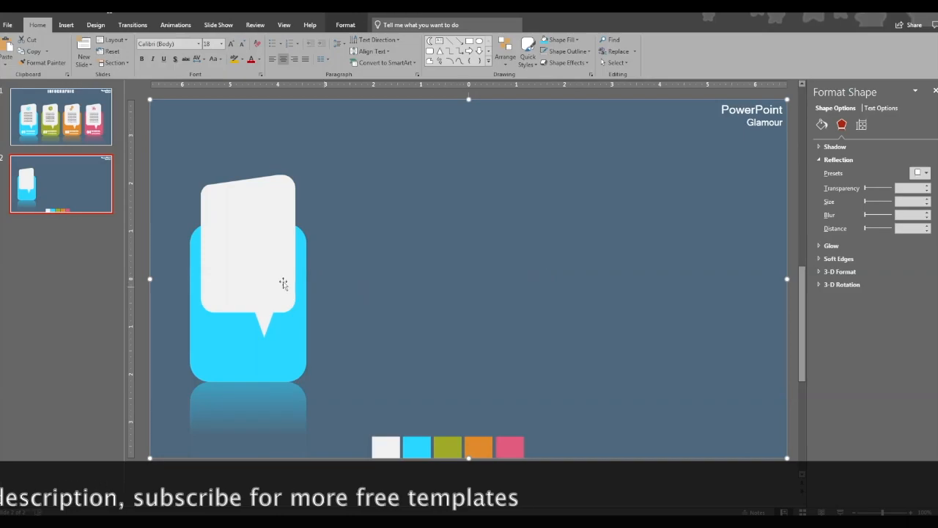
Group the white speech bubble with the cyan rounded rectangle.
shift+click(282, 364)
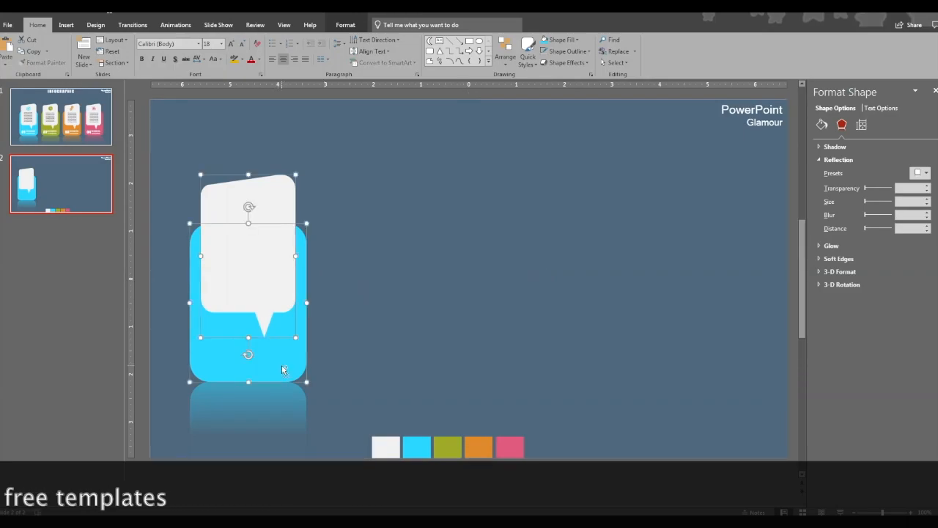
right_click(282, 370)
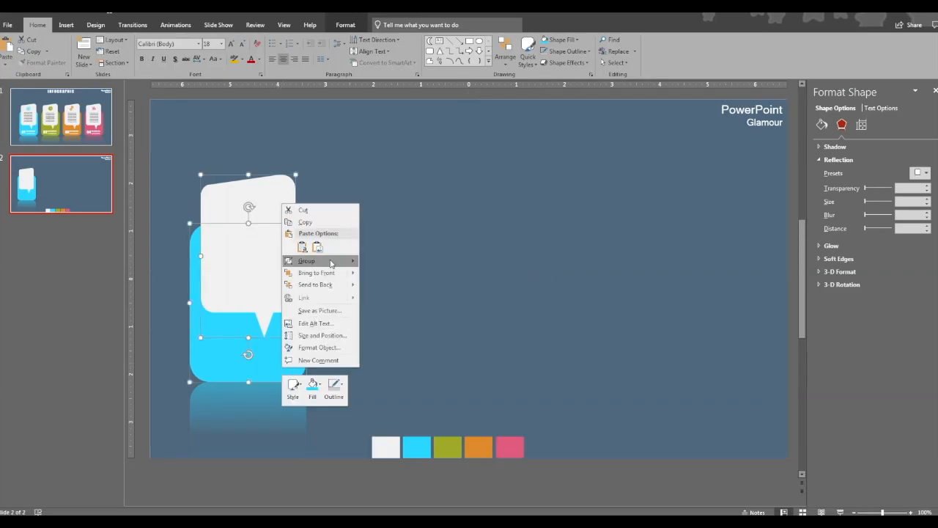
click(378, 267)
Duplicate the grouped card three times to form an evenly spaced horizontal row of four cards.
drag(278, 322, 410, 316)
key(ctrl+d)
key(ctrl+d)
click(176, 156)
Fill the second card's rounded rectangle with the olive green sampled from the palette swatch.
click(360, 348)
click(360, 348)
click(561, 40)
click(575, 161)
click(448, 446)
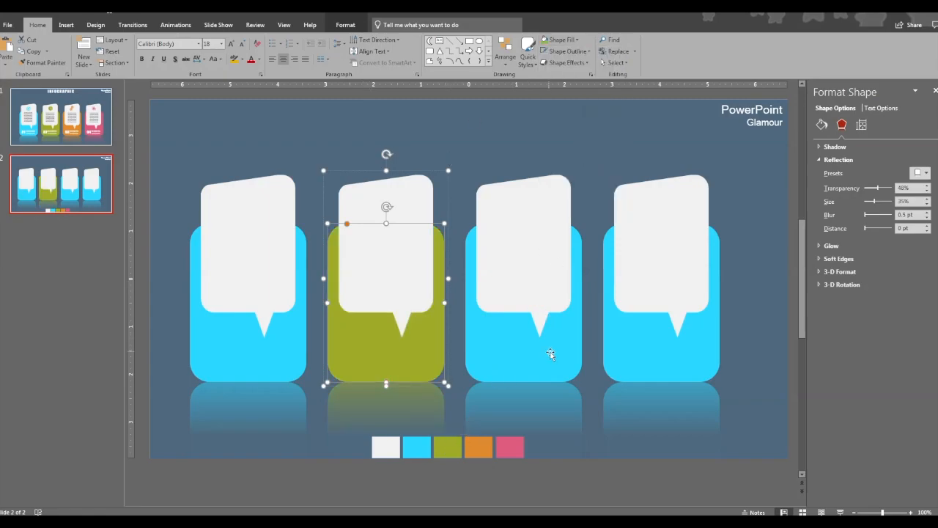
Fill the third card's rounded rectangle with the orange sampled from the palette swatch.
click(497, 352)
click(499, 353)
click(577, 40)
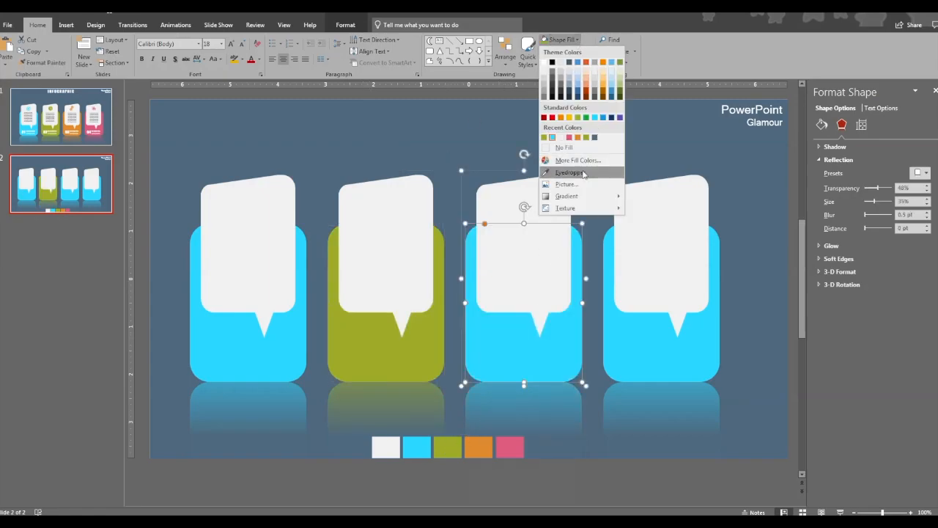
click(571, 172)
click(480, 446)
Fill the fourth card's rounded rectangle with the pink sampled from the palette swatch.
click(621, 347)
click(622, 350)
click(577, 40)
click(572, 172)
click(516, 444)
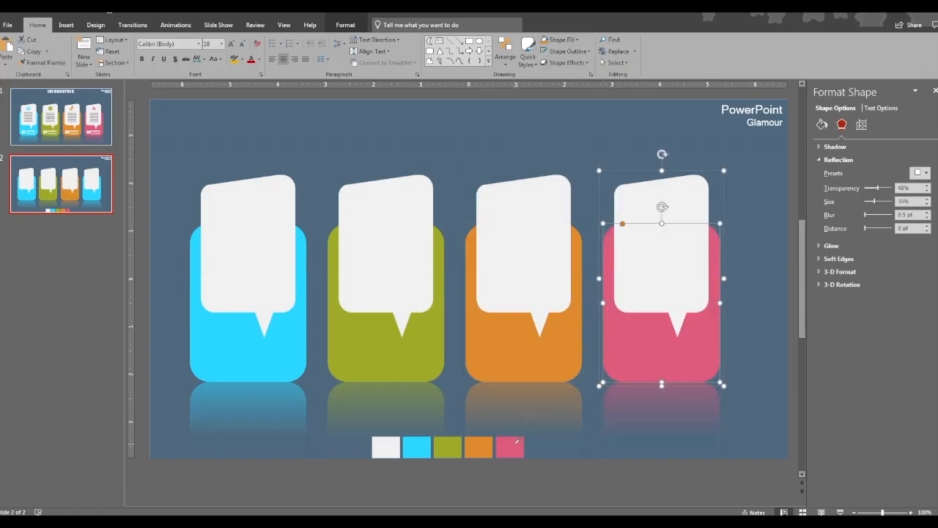
click(272, 431)
click(332, 421)
click(377, 445)
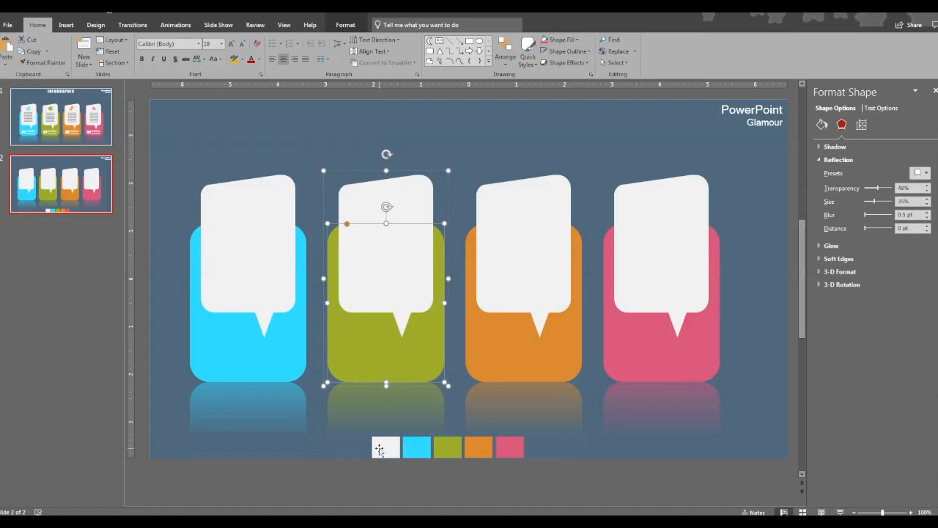
click(216, 141)
click(359, 444)
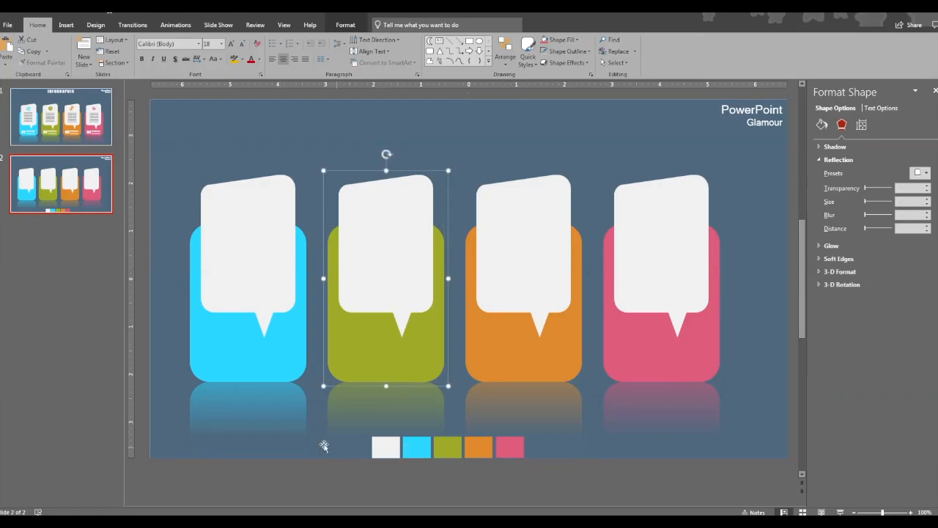
click(382, 450)
click(299, 443)
click(299, 444)
click(384, 450)
double_click(310, 443)
Move all four cards up together until the reflections are clear of the palette swatches.
click(227, 267)
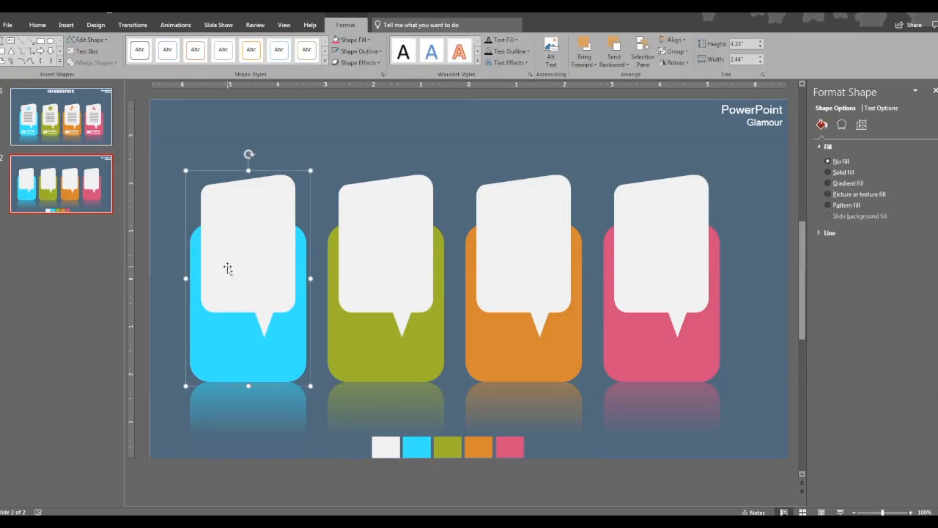
shift+click(384, 315)
shift+click(545, 311)
shift+click(656, 315)
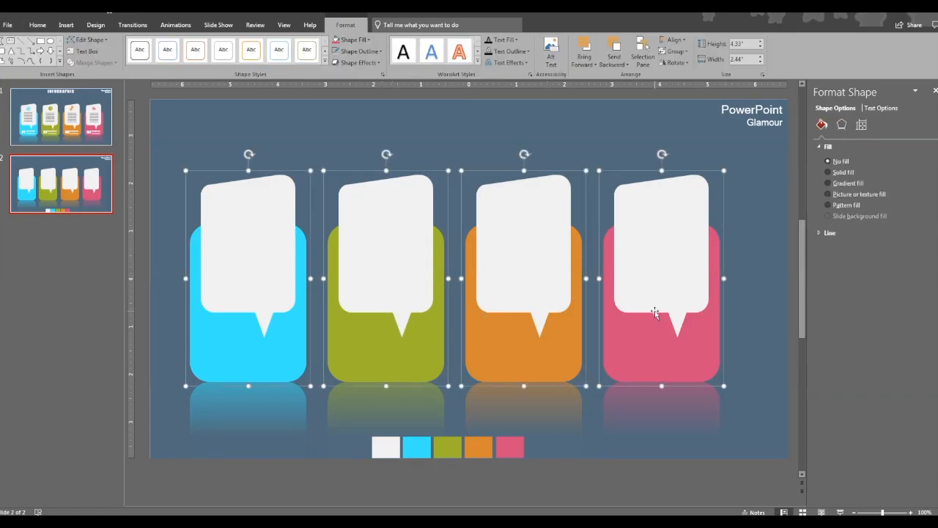
drag(640, 348, 638, 242)
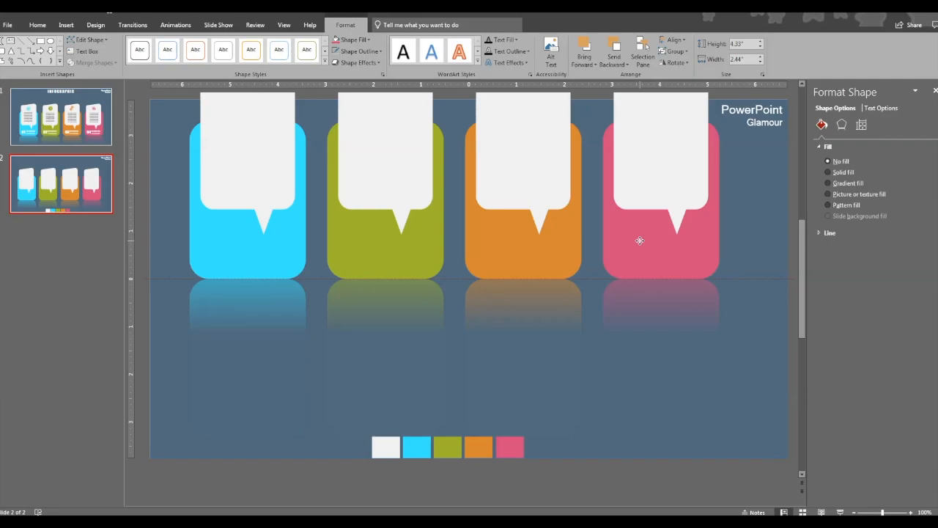
Delete the five colour palette swatches at the bottom of the slide.
scroll(440, 440, up, 1)
click(386, 474)
shift+click(417, 474)
shift+click(448, 474)
shift+click(479, 473)
shift+click(510, 474)
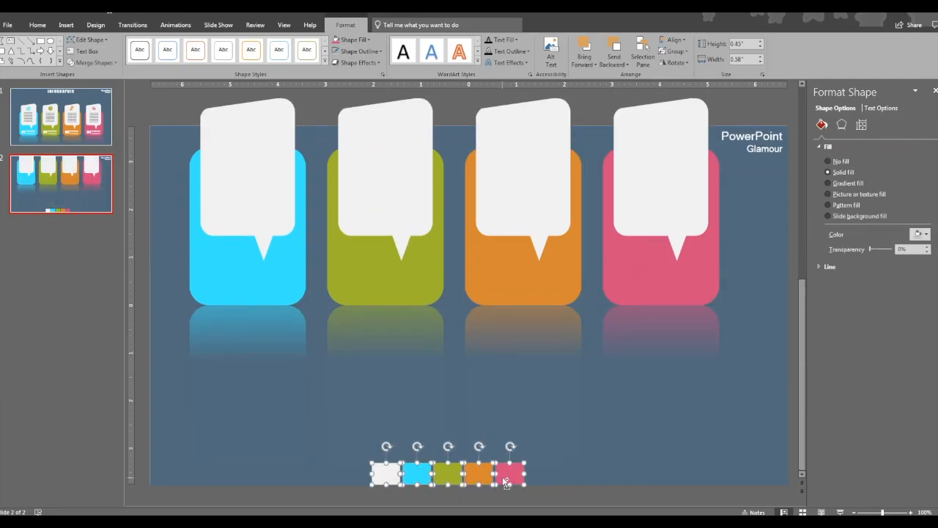
key(Delete)
Move all four cards back down together so they and their reflections sit inside the slide.
scroll(201, 275, up, 1)
click(201, 277)
shift+click(390, 283)
shift+click(528, 286)
shift+click(645, 285)
drag(532, 259, 536, 361)
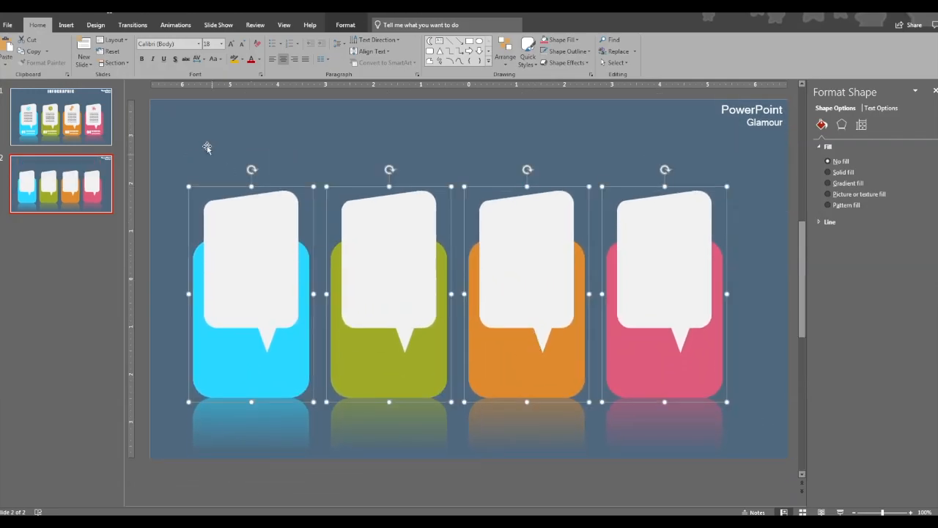
click(207, 147)
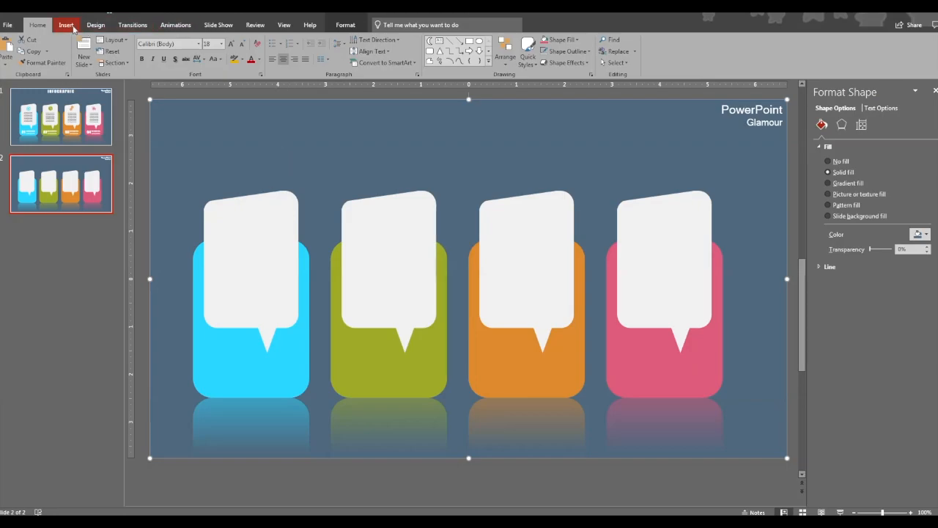
Insert the bar chart, gears, target and pie chart icons from the Analytics category.
click(74, 28)
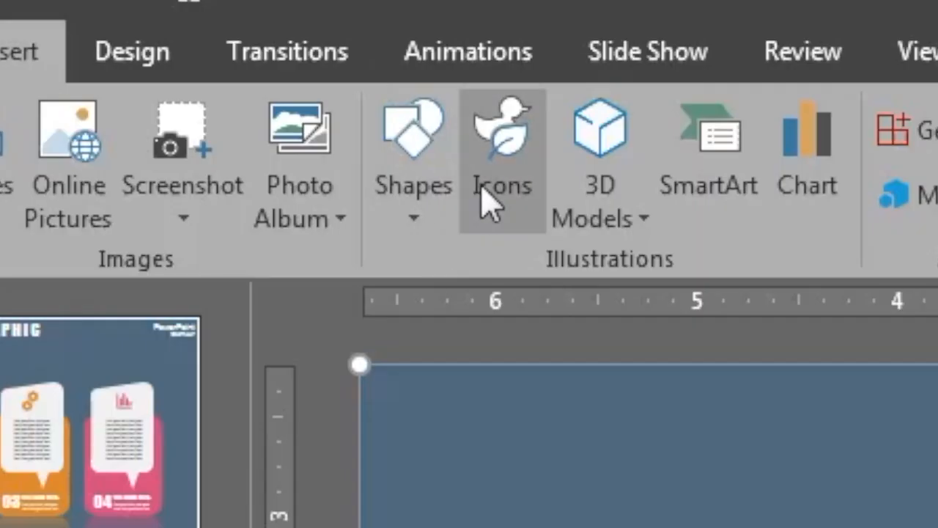
click(183, 51)
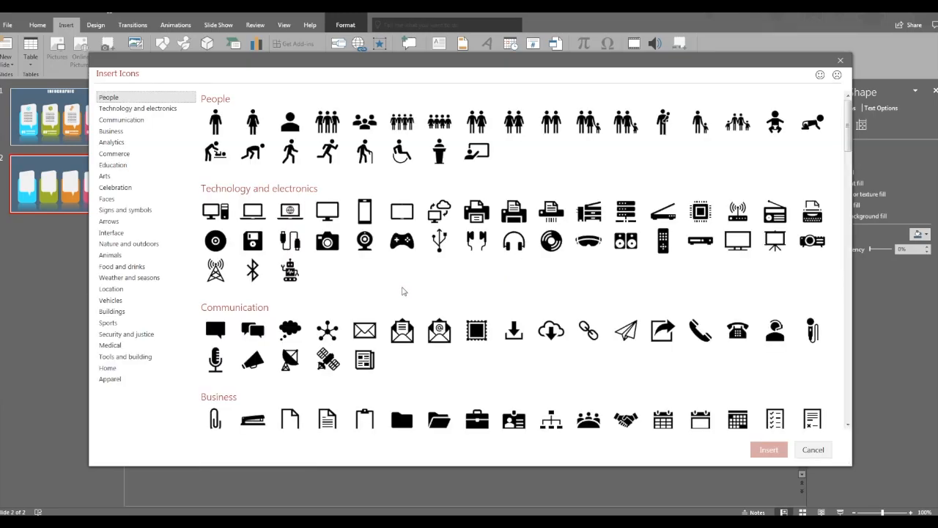
scroll(423, 310, down, 2)
scroll(428, 307, down, 1)
click(514, 358)
click(215, 358)
click(364, 307)
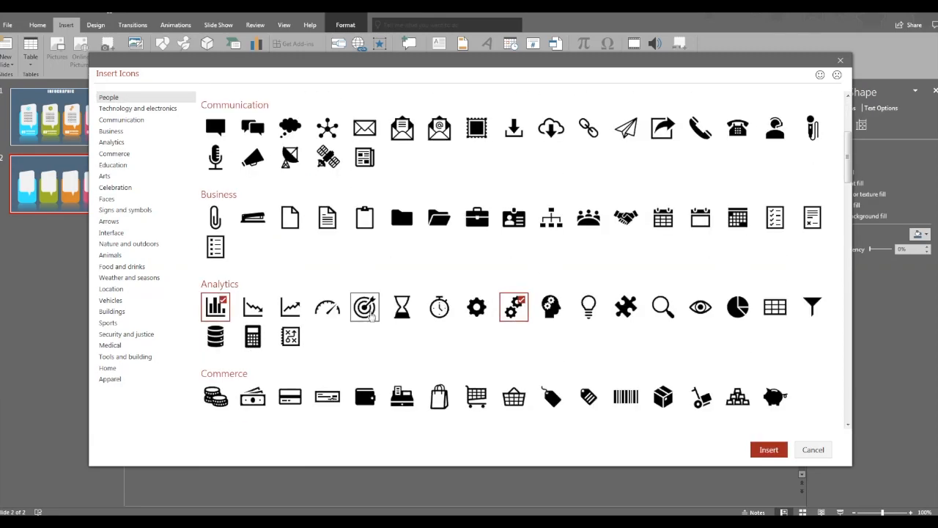
click(739, 307)
click(770, 450)
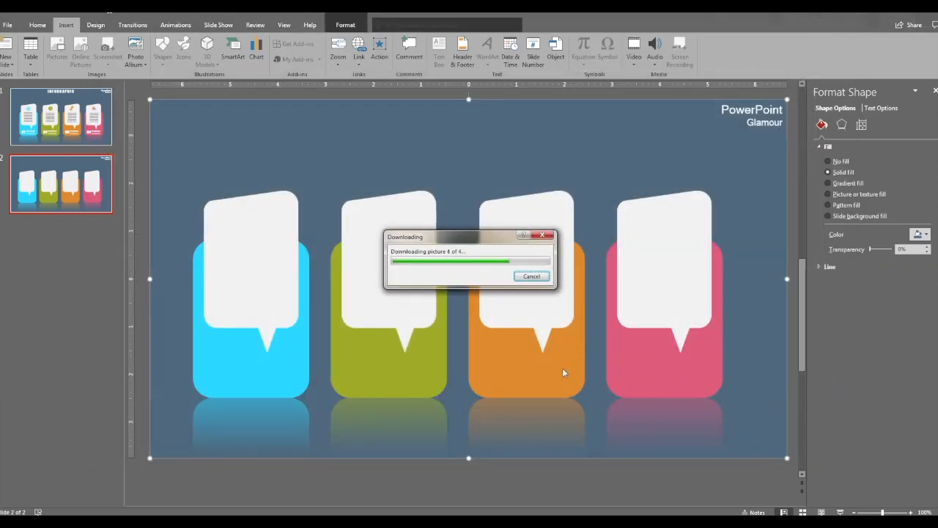
Place the icons near the tops of the white bubbles: target on cyan, pie chart on green, gears on orange, bar chart on pink.
click(514, 194)
click(488, 294)
drag(488, 293, 388, 214)
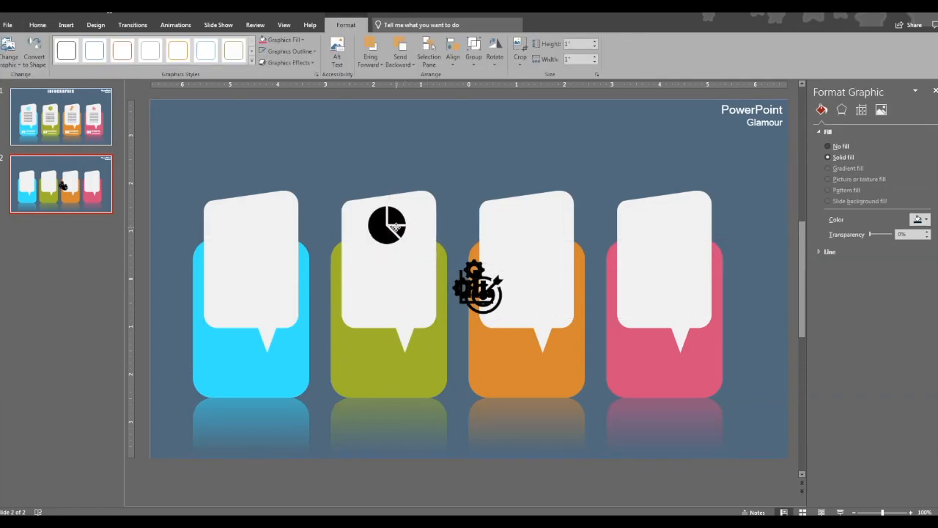
click(484, 299)
drag(484, 299, 254, 227)
click(475, 292)
drag(476, 295, 520, 232)
click(446, 167)
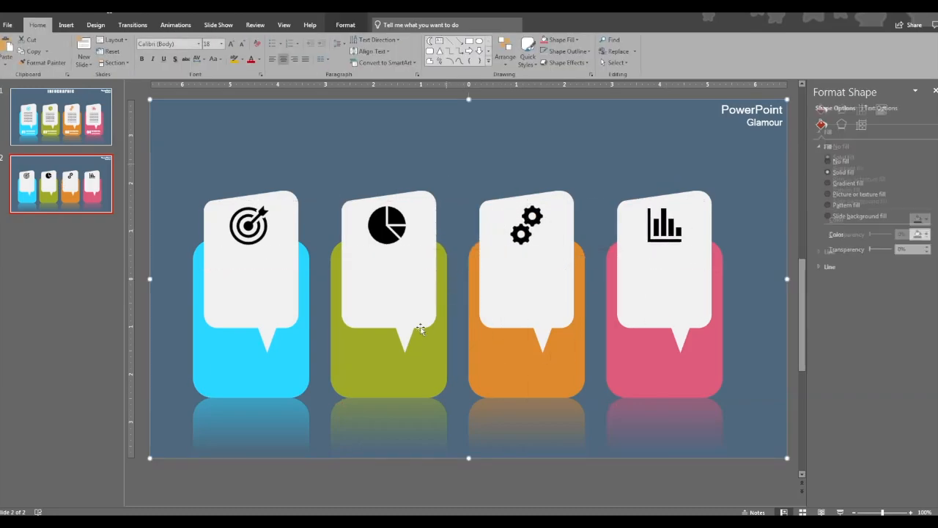
Fill the target icon with the cyan sampled from the first card.
click(249, 225)
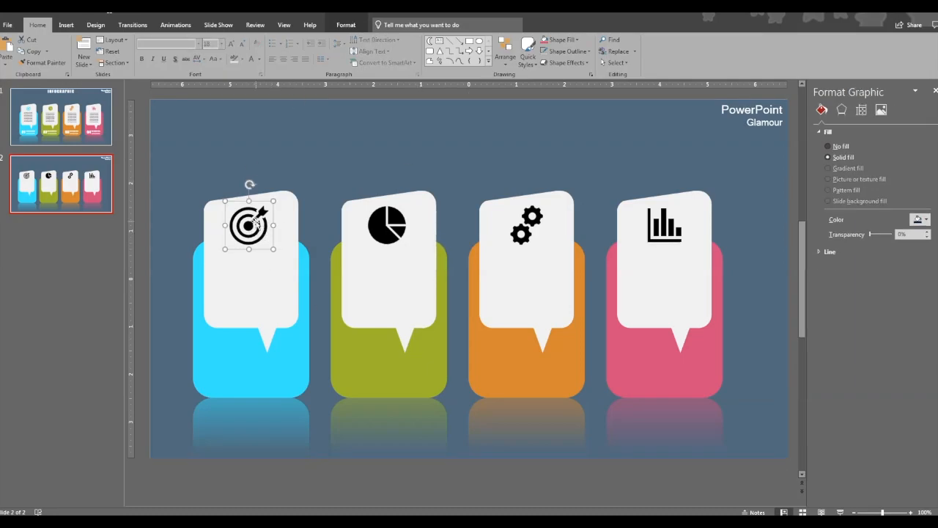
double_click(253, 220)
click(302, 40)
click(308, 173)
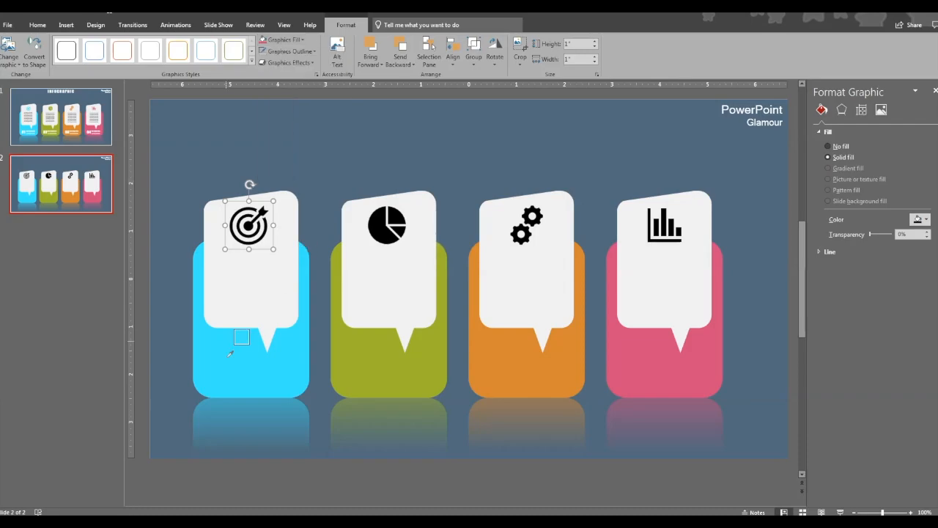
click(230, 354)
Fill the pie chart icon with the olive green sampled from the second card.
click(384, 227)
click(290, 39)
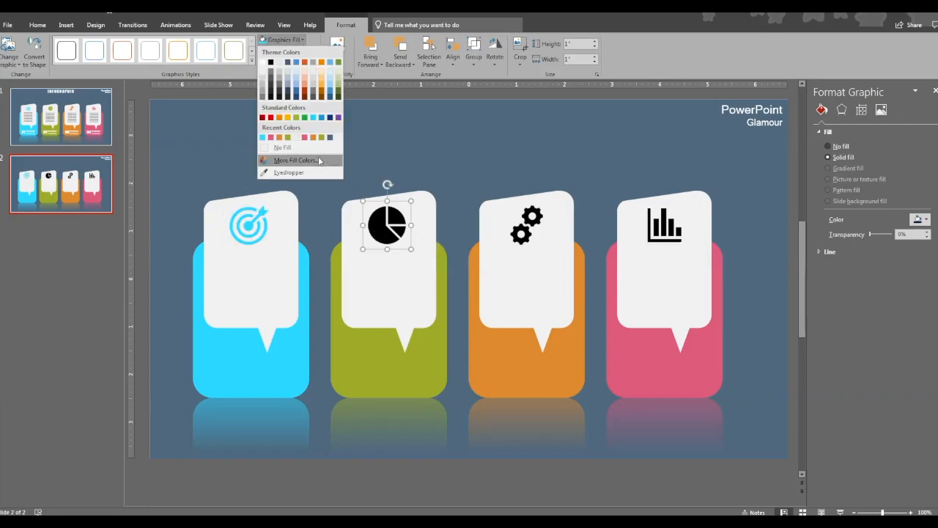
click(289, 173)
click(383, 379)
Fill the gears icon with the orange sampled from the third card.
click(522, 229)
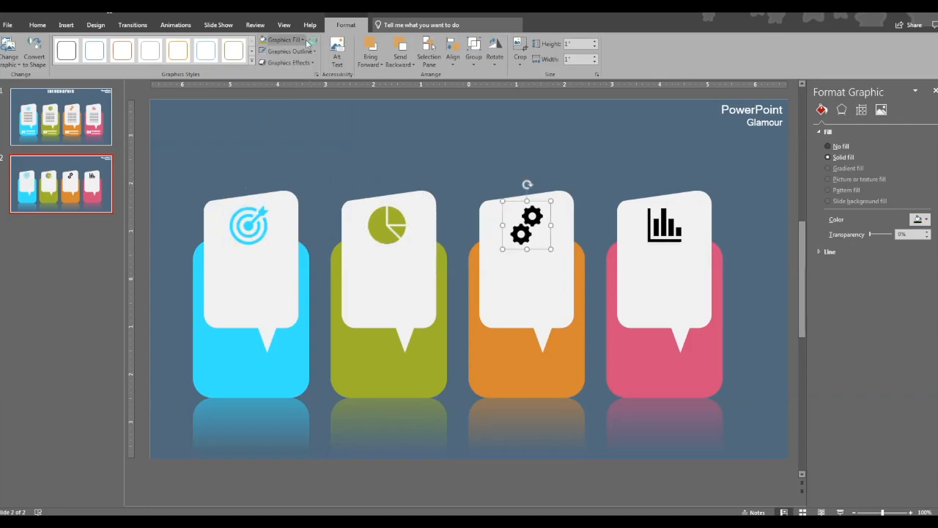
click(306, 42)
click(293, 172)
click(507, 344)
Fill the bar chart icon with the pink sampled from the fourth card.
click(665, 229)
click(289, 40)
click(293, 173)
click(645, 374)
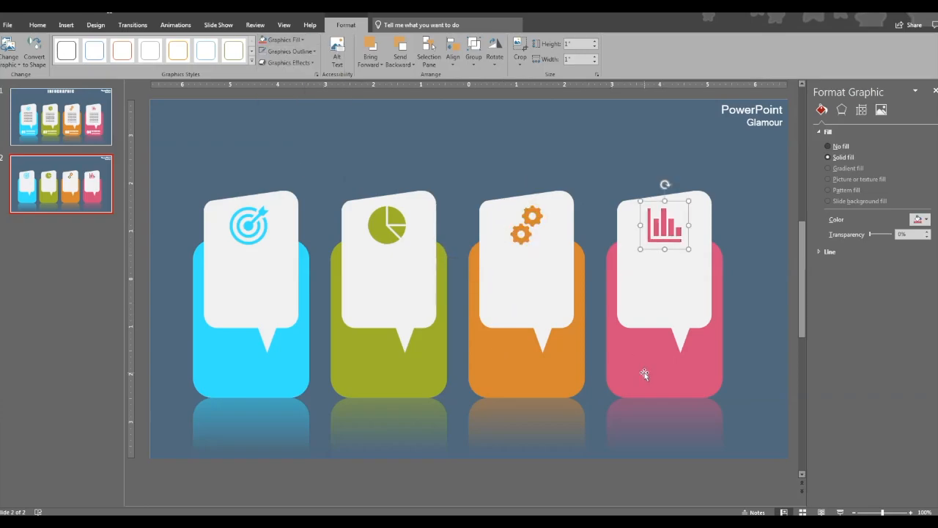
Add a small text box reading "01" in the empty area above the first card.
click(325, 136)
click(439, 41)
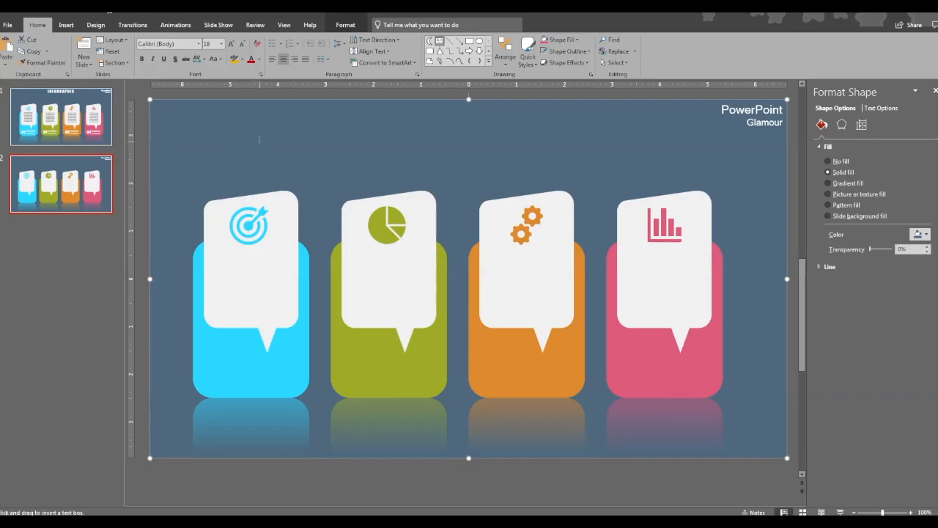
drag(251, 143, 281, 162)
text(01)
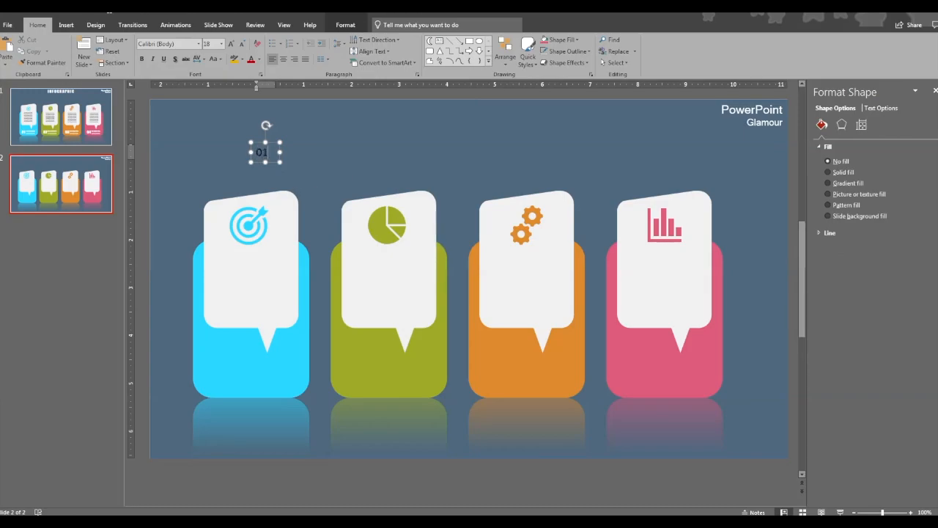
click(275, 144)
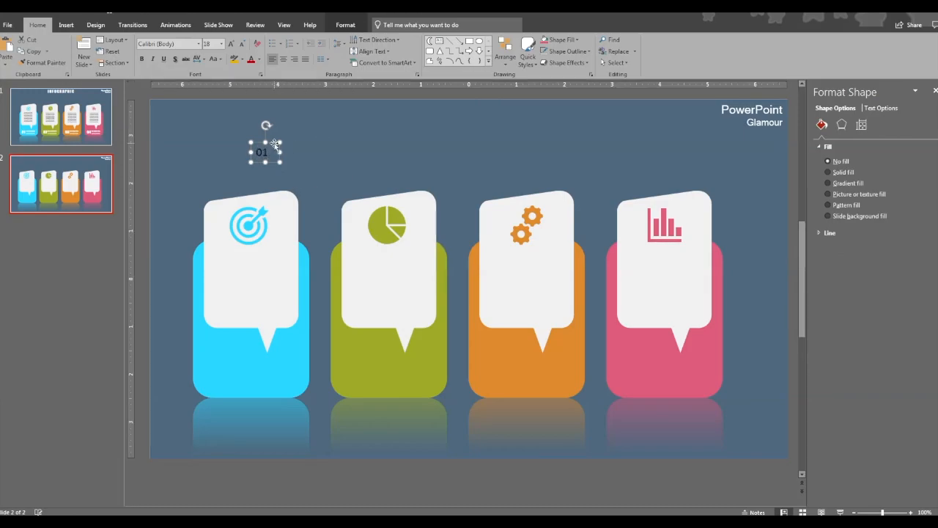
Format the "01" text in the Impact font with white colour.
click(200, 43)
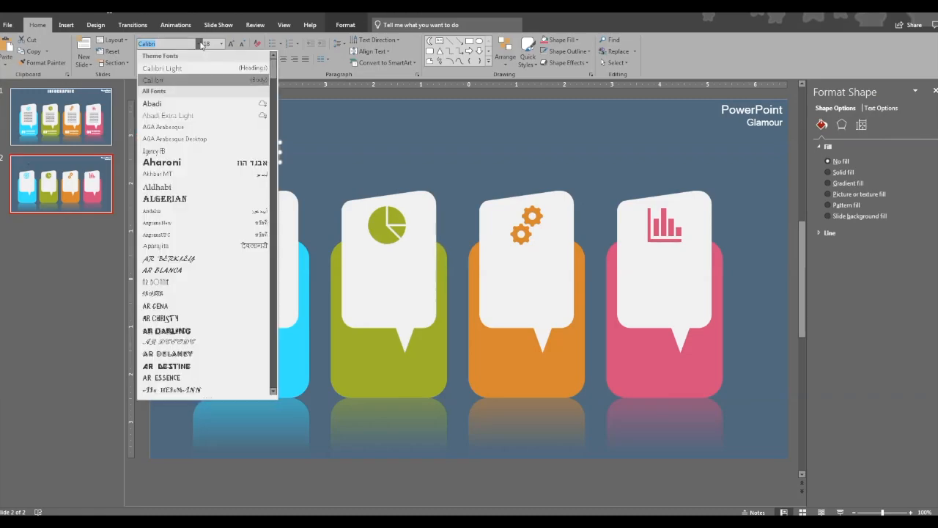
key(Return)
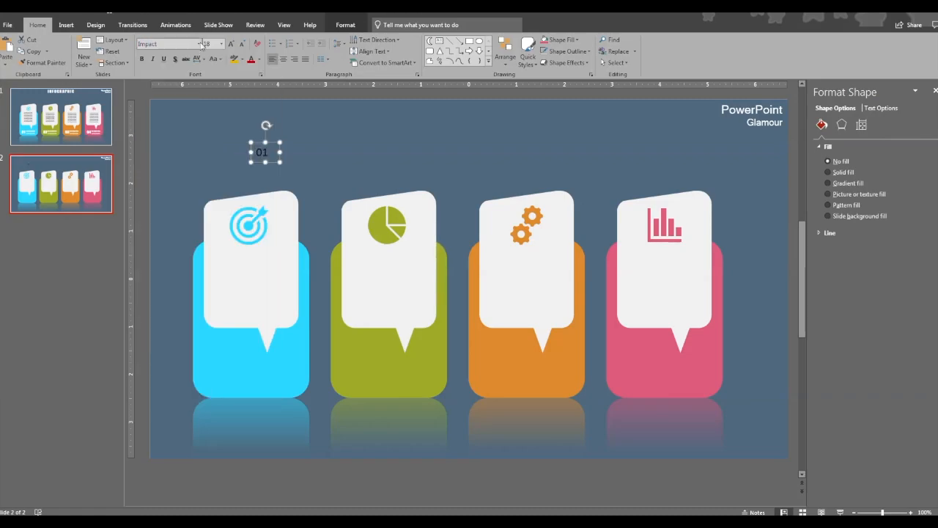
click(258, 60)
click(258, 82)
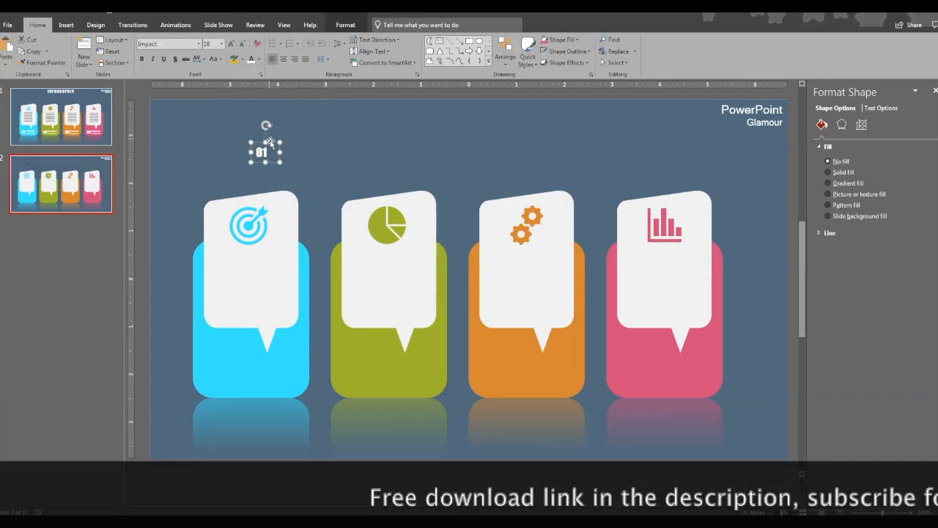
Place the "01" in the cyan card's lower-left corner and enlarge it to 28 pt.
drag(271, 142, 217, 362)
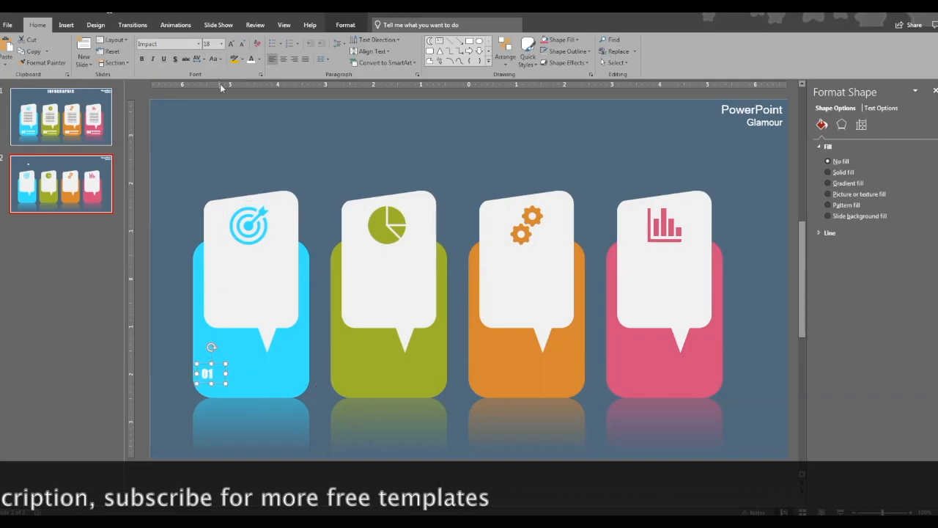
click(232, 44)
click(232, 44)
click(232, 44)
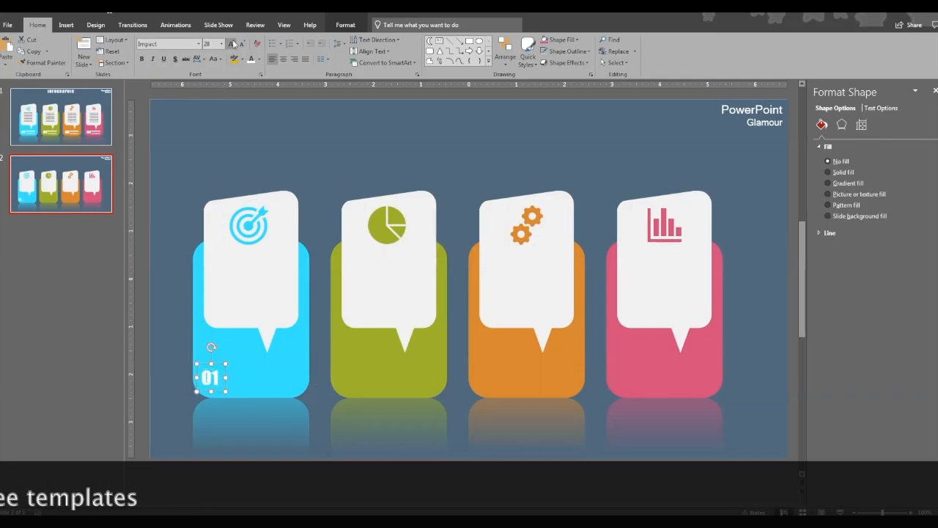
drag(220, 363, 216, 361)
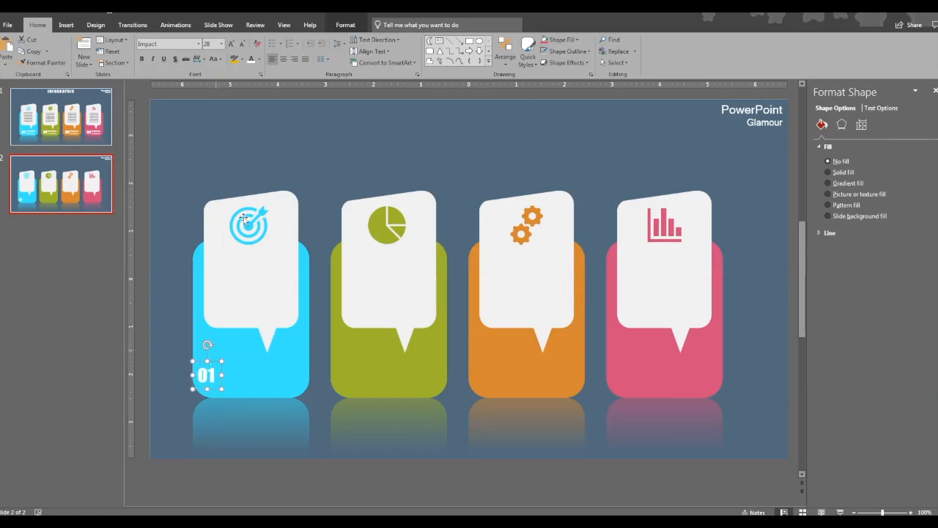
Add a text box reading "Text Goes Here" beside the number on the cyan card.
click(293, 152)
click(440, 41)
mouse_move(242, 125)
mouse_down()
mouse_move(326, 149)
mouse_move(334, 132)
mouse_move(309, 368)
mouse_up()
text(Text Goes Here)
Enlarge the "01" number to 32 pt and widen its text box slightly.
click(210, 361)
click(212, 362)
click(232, 44)
drag(222, 389, 228, 389)
Nudge the "Text Goes Here" heading slightly away from the number and colour it white.
click(268, 370)
drag(275, 360, 278, 361)
click(251, 61)
Add a white 10.5 pt text box reading "Text goes here" directly below the cyan card's heading.
click(440, 42)
mouse_move(309, 129)
mouse_down()
mouse_move(349, 149)
mouse_move(394, 150)
mouse_move(312, 368)
mouse_move(289, 372)
mouse_move(286, 388)
mouse_up()
text(Text goes here)
click(251, 60)
click(244, 44)
click(244, 44)
click(244, 44)
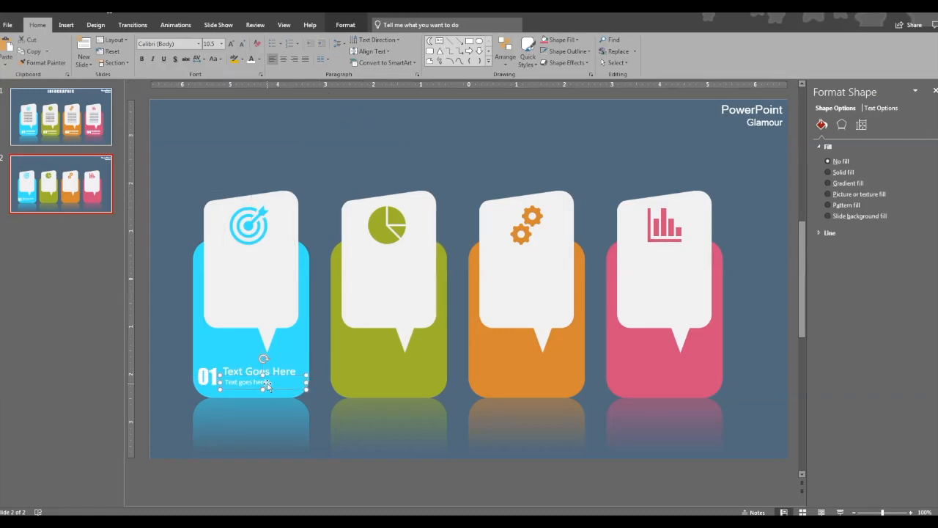
Extend the description below the heading to "Text goes here, Text goes here, Text goes here".
click(267, 386)
text(Text goes here. Text goes here. Text goes here)
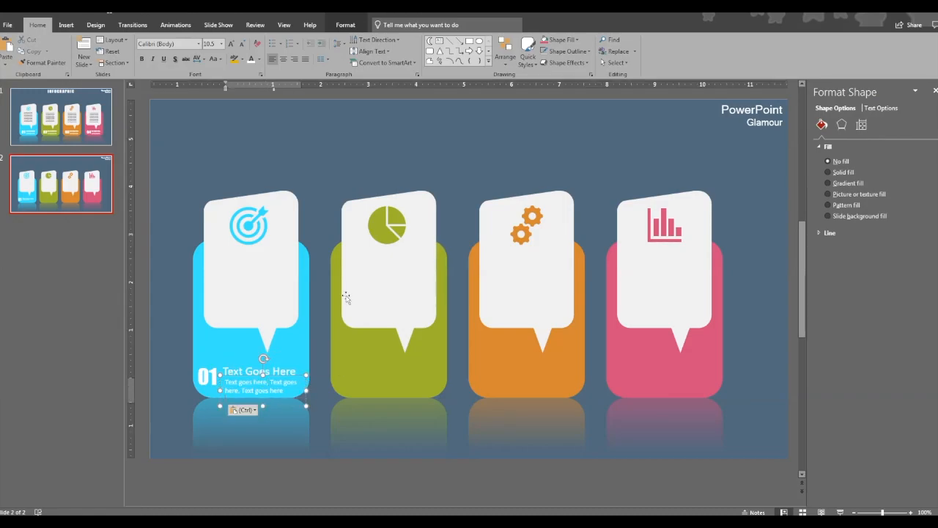
click(359, 284)
Set the cyan card's "Text Goes Here" heading in Impact and reduce its font size by two steps.
click(270, 371)
click(254, 361)
click(199, 44)
click(166, 104)
click(243, 44)
click(243, 44)
Reduce the font size of the description below the cyan card's heading by three steps.
click(287, 378)
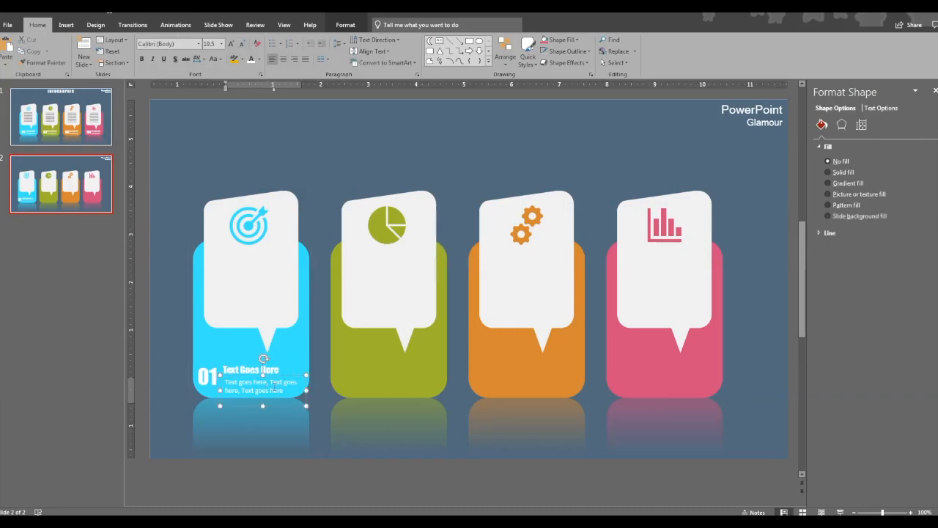
click(243, 44)
click(243, 44)
click(243, 44)
click(327, 173)
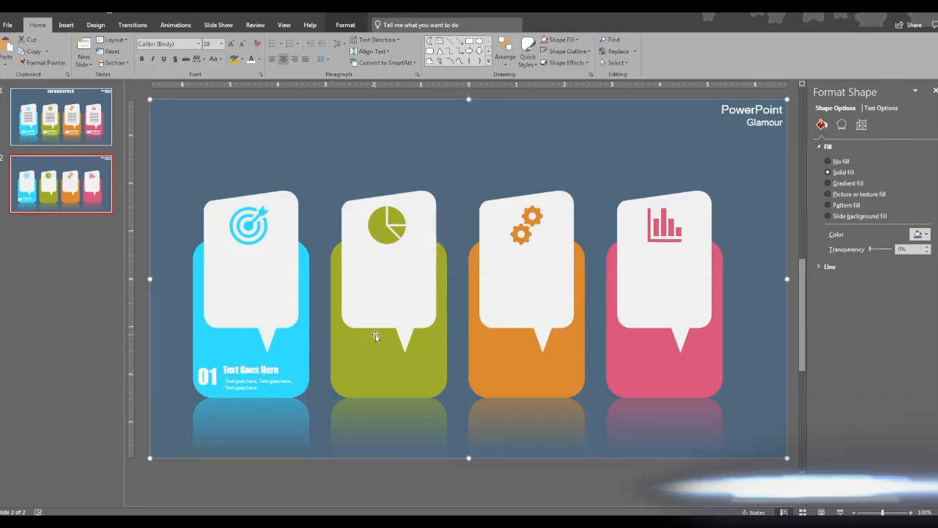
Add an 8 pt text box above the first card reading "Text goes here, text goes here,".
click(439, 40)
drag(252, 136, 348, 166)
click(208, 44)
text(8)
key(Return)
text(Te)
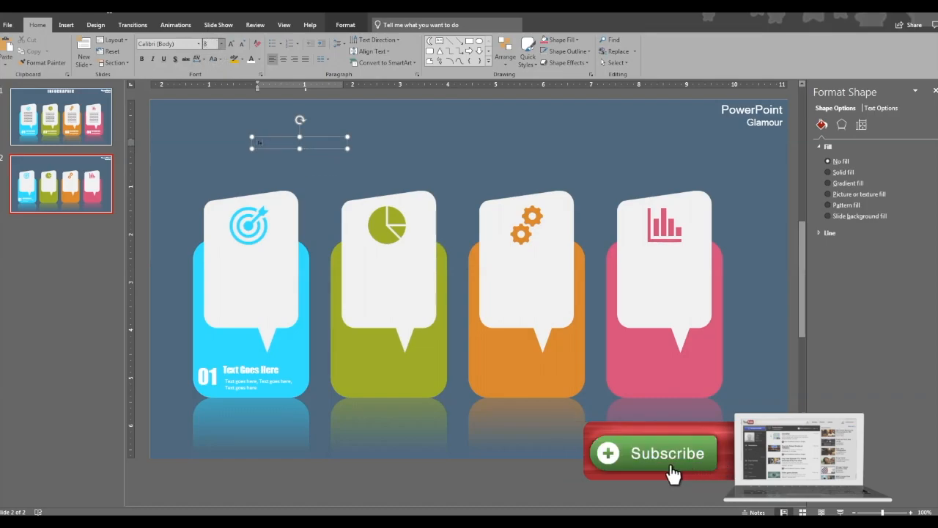
text(xt goes Here)
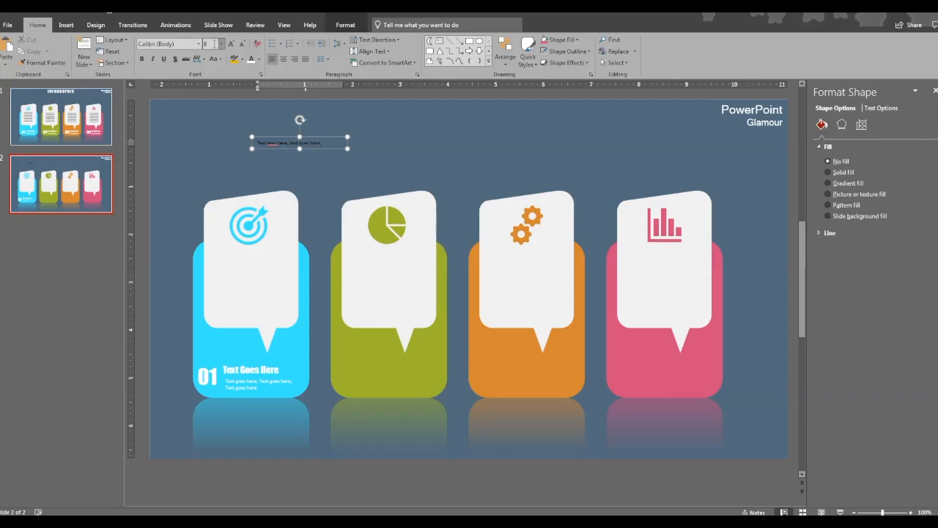
drag(277, 143, 269, 143)
text(goe)
click(330, 140)
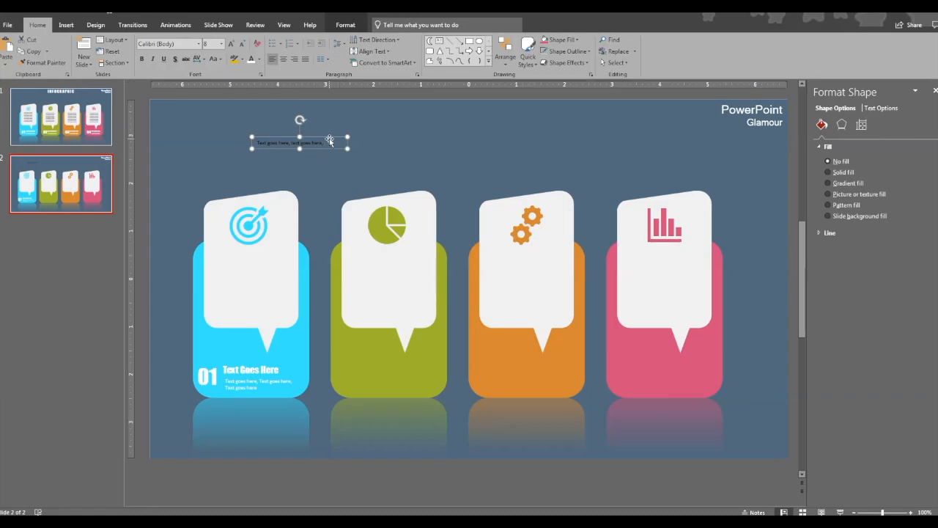
Move the 8 pt text box under the target icon, repeat its text ten times in total, and narrow the box to one repetition per line.
drag(323, 143, 285, 262)
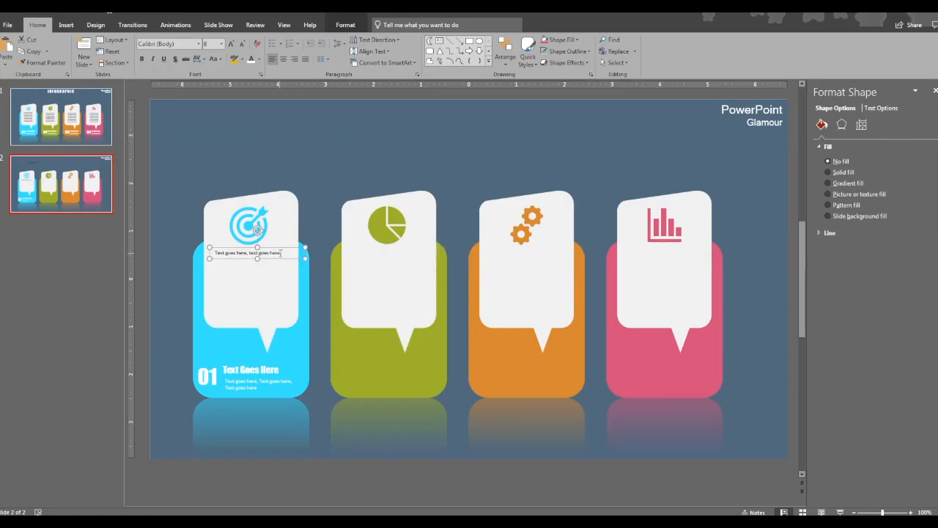
click(280, 253)
key(ctrl+a)
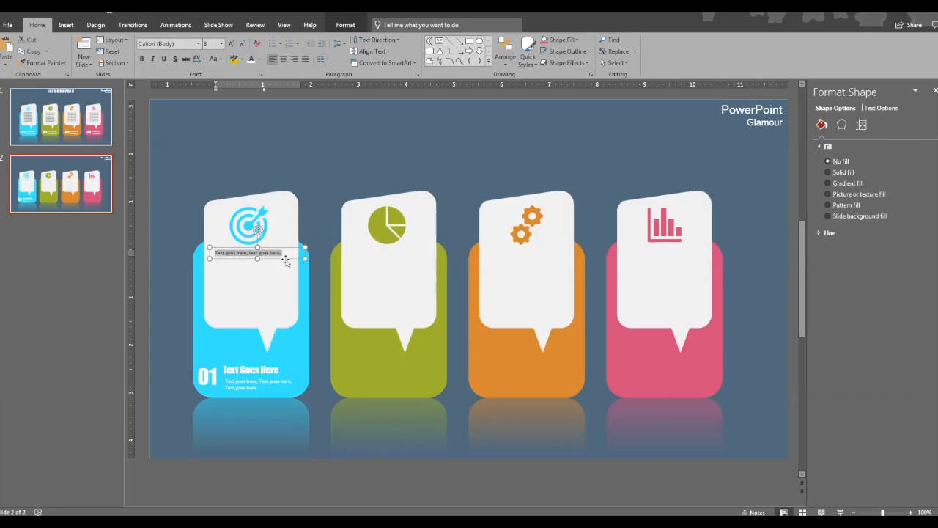
click(286, 260)
click(282, 253)
key(ctrl+v)
key(ctrl+v)
key(ctrl+v)
key(ctrl+v)
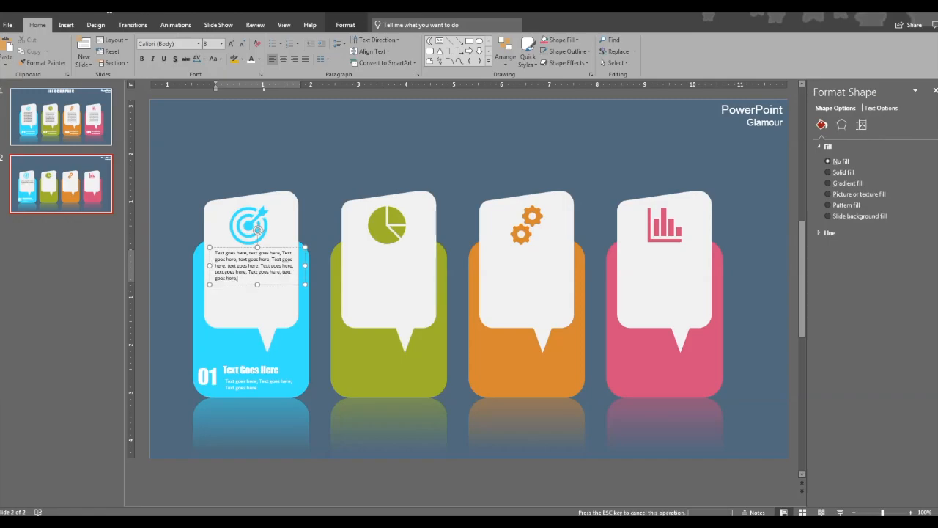
key(ctrl+v)
key(ctrl+v)
key(ctrl+v)
key(ctrl+v)
key(ctrl+v)
drag(305, 282, 289, 282)
click(348, 151)
Copy the cyan card's body text, number, heading and description together onto the green card.
click(257, 298)
shift+click(246, 366)
shift+click(204, 377)
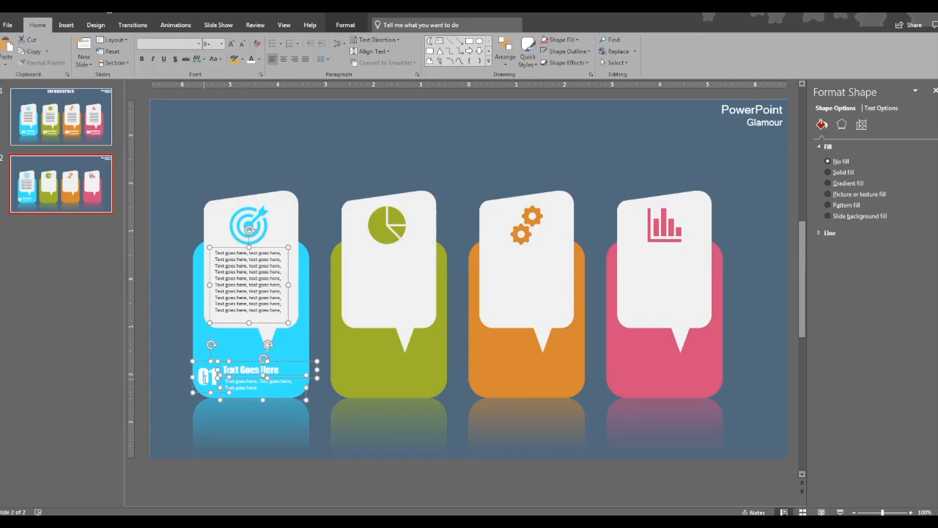
drag(205, 378, 213, 385)
drag(297, 254, 418, 250)
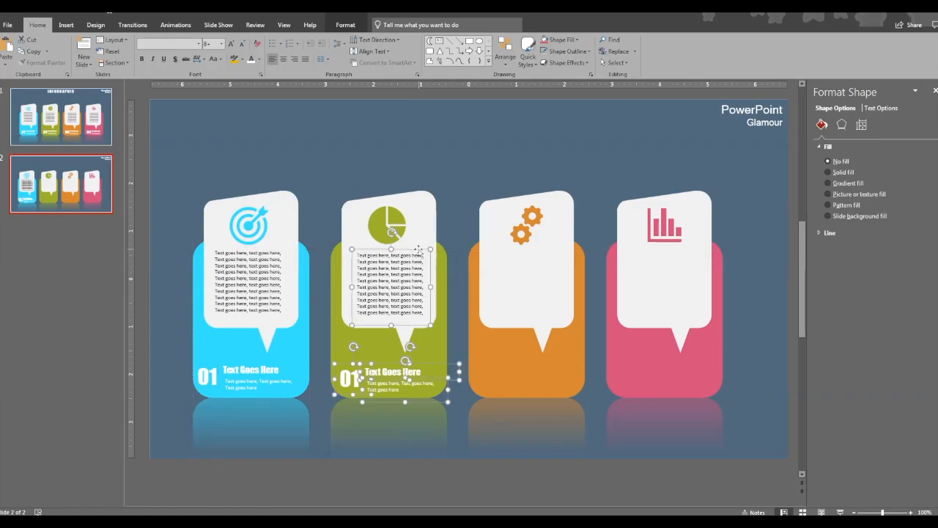
Duplicate the set of text boxes onto the orange and pink cards at the same spacing.
key(ctrl+d)
drag(558, 251, 552, 254)
key(ctrl+d)
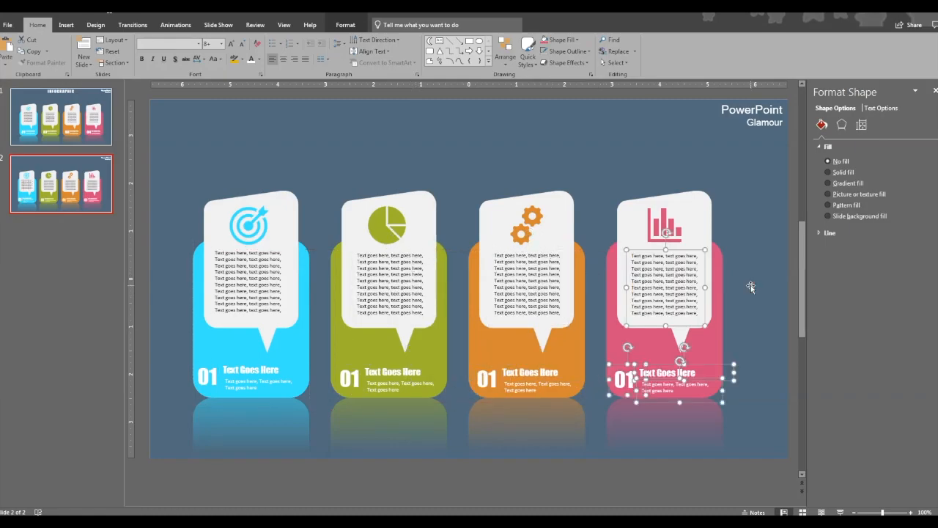
click(751, 287)
Renumber the green, orange and pink cards as 02, 03 and 04.
click(361, 381)
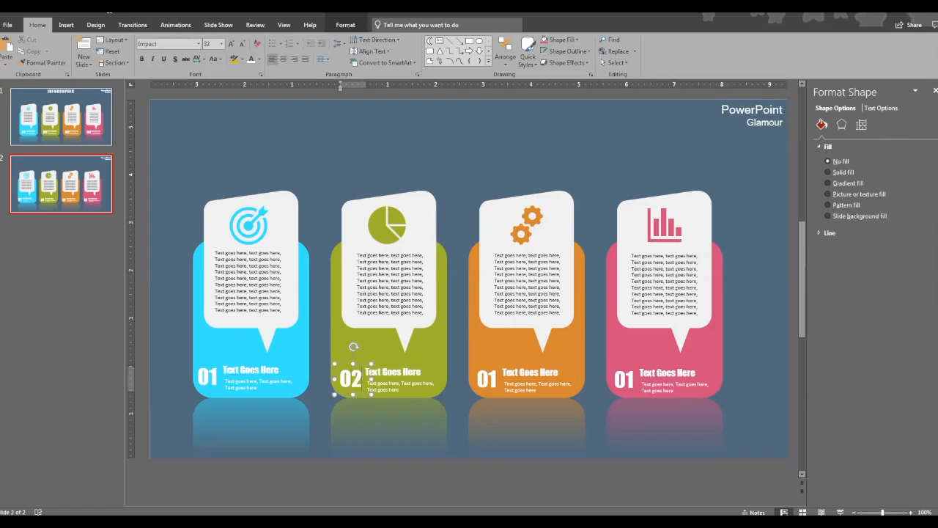
click(496, 377)
click(635, 384)
click(353, 128)
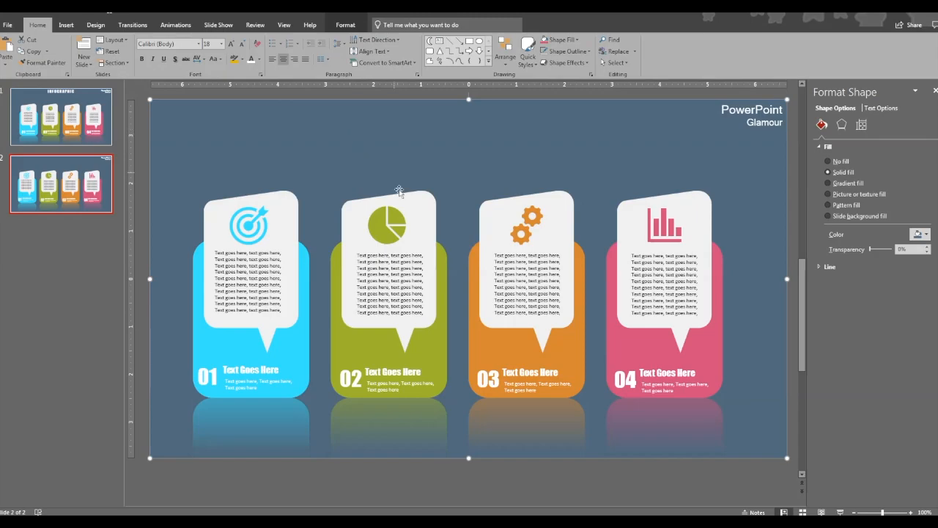
Add the title "INFOGRAPHICS" in a wide text box above the cards, in white Impact.
click(438, 41)
drag(352, 126, 539, 144)
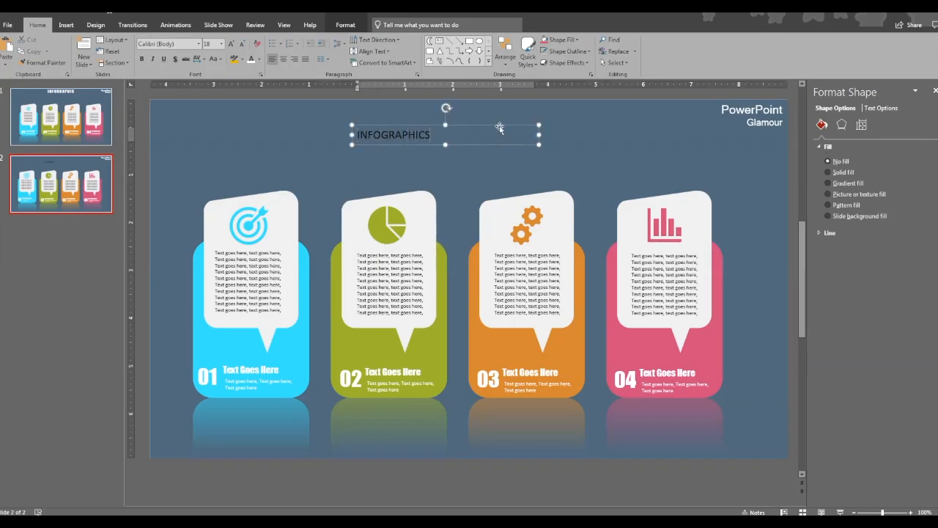
click(252, 59)
click(198, 44)
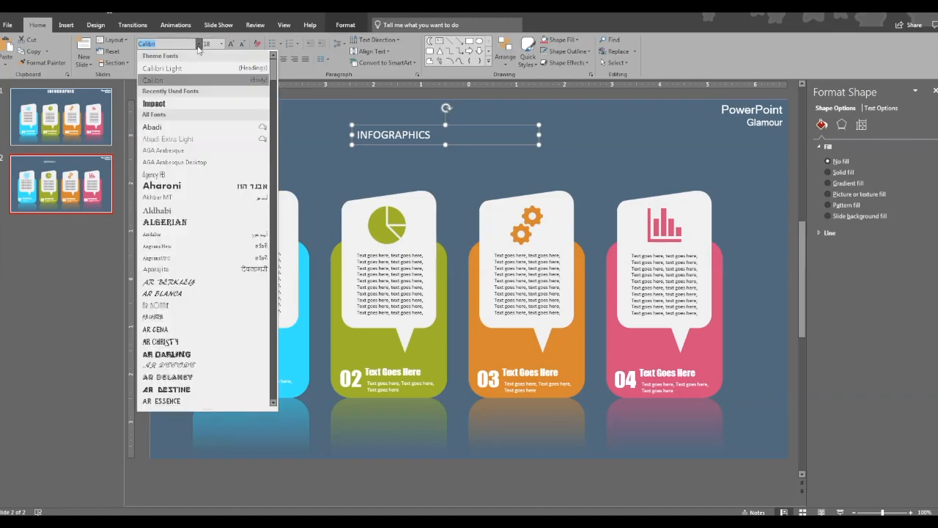
click(154, 103)
click(206, 58)
click(227, 124)
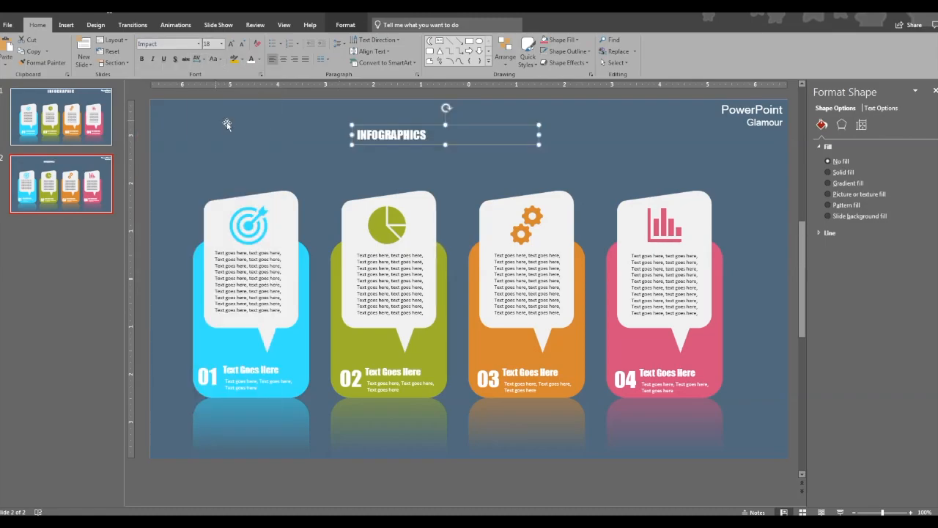